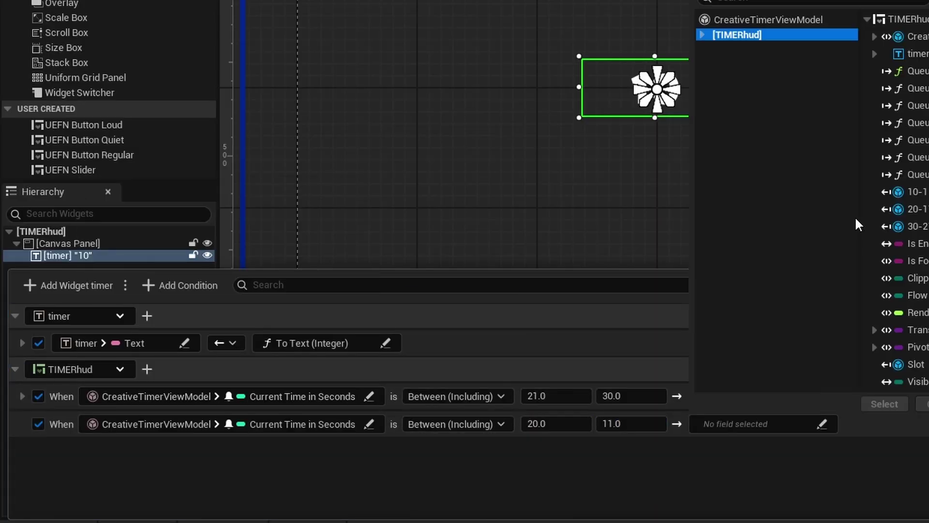
pyautogui.click(796, 222)
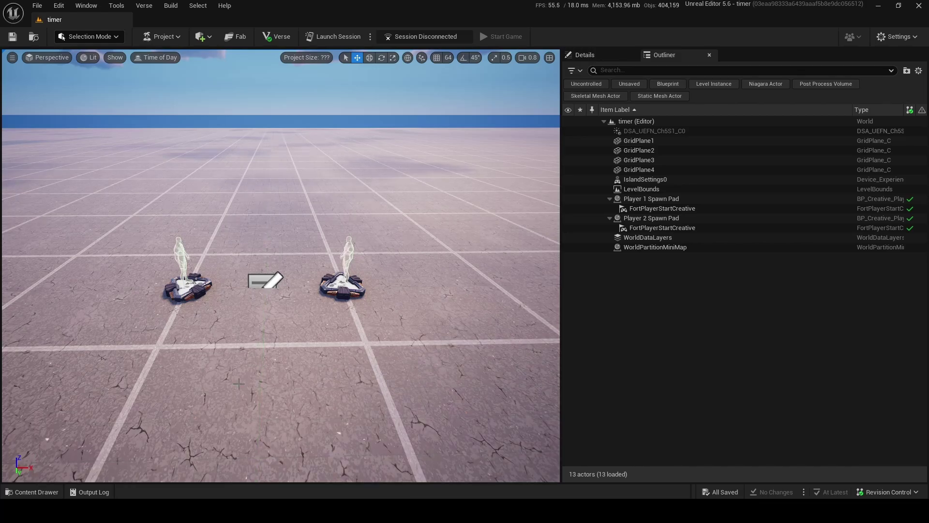
# Step: Search the Fortnite content for "timer dev" and place the Timer Device in the level, midway between and beyond the two spawn pads
pyautogui.click(32, 491)
pyautogui.click(73, 371)
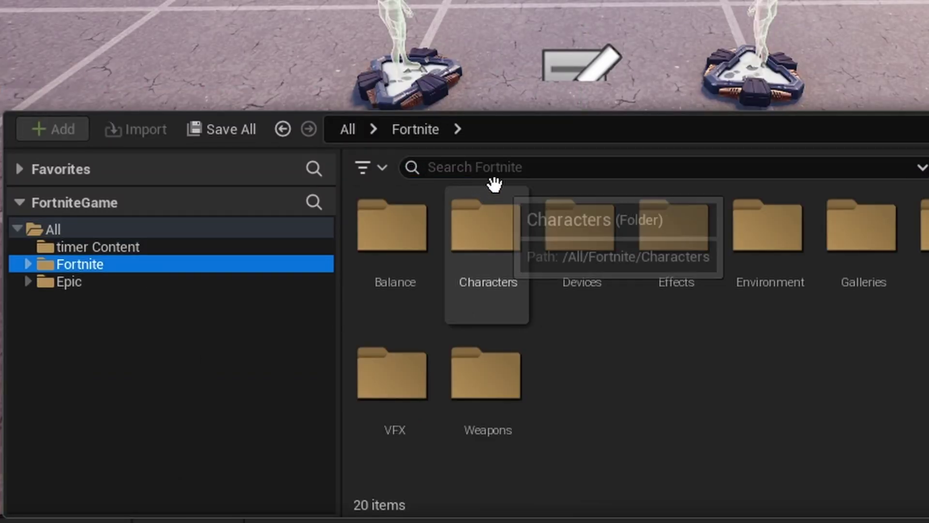
pyautogui.click(227, 337)
pyautogui.click(237, 327)
pyautogui.write('timer dev')
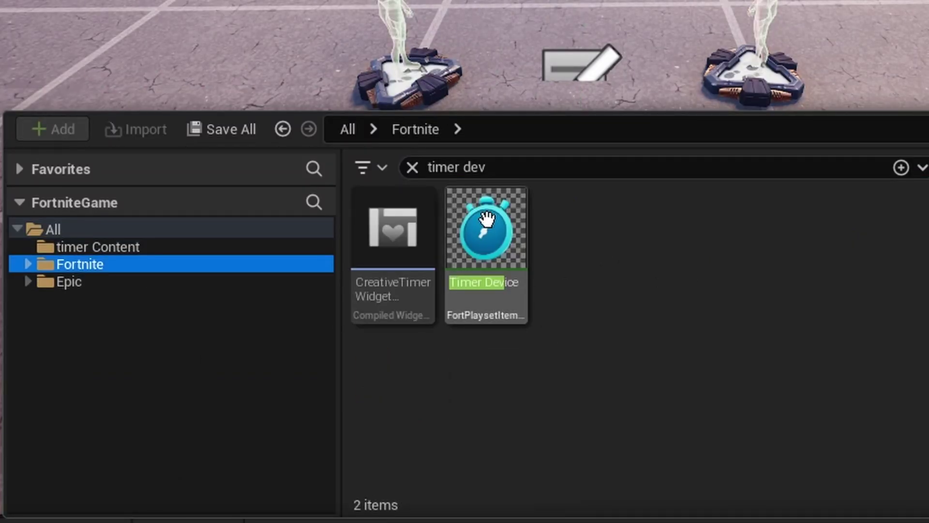
pyautogui.moveTo(482, 291); pyautogui.dragTo(276, 211)
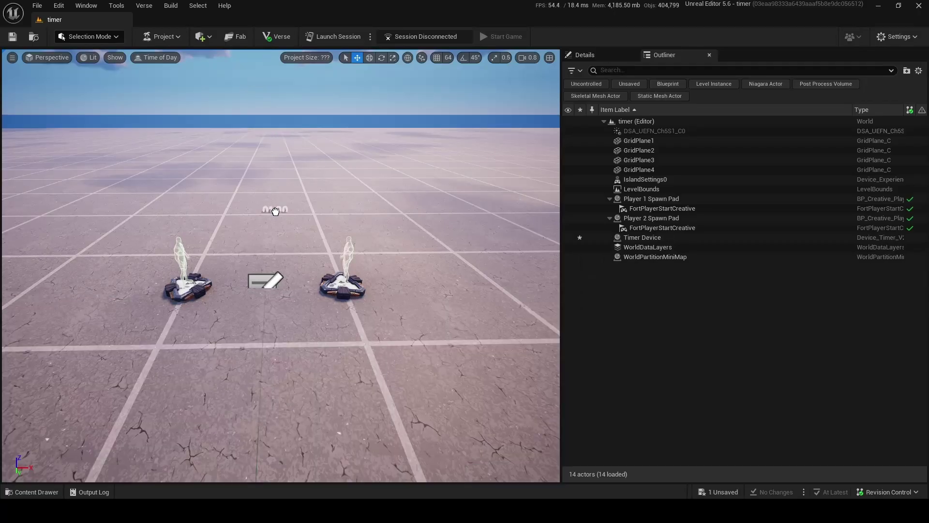
pyautogui.press('f')
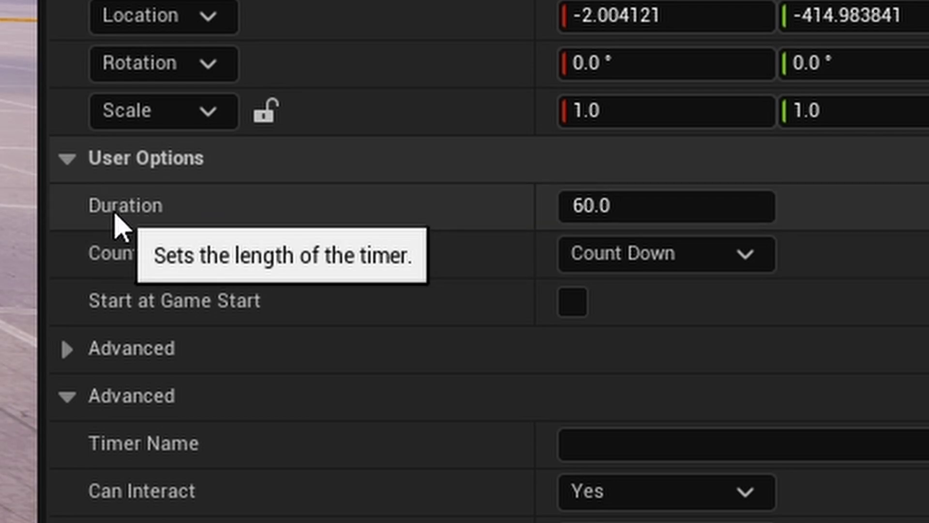
# Step: Try raising the Timer Device's Duration to 3600, and set it back to 60
pyautogui.moveTo(588, 215); pyautogui.dragTo(755, 216)
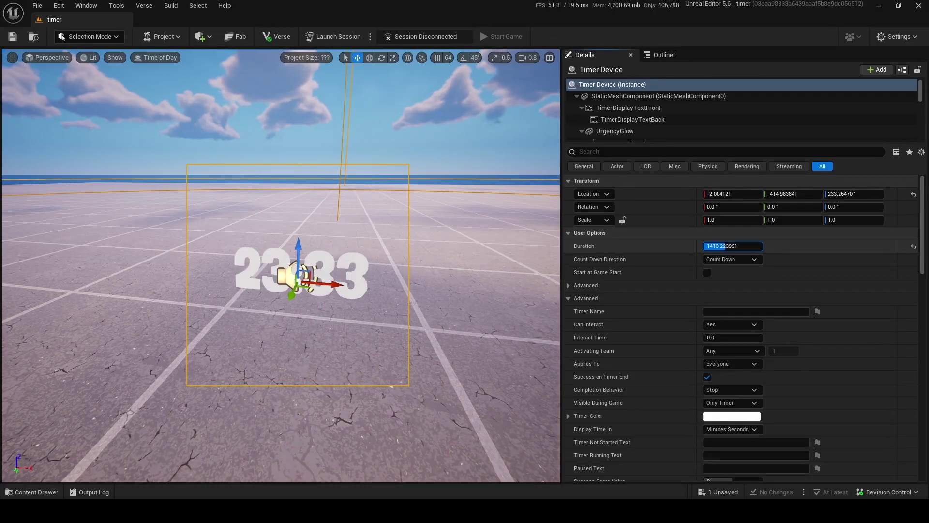
pyautogui.moveTo(725, 246)
pyautogui.mouseDown()
pyautogui.moveTo(761, 246)
pyautogui.moveTo(703, 246)
pyautogui.moveTo(823, 246)
pyautogui.moveTo(721, 250)
pyautogui.mouseUp()
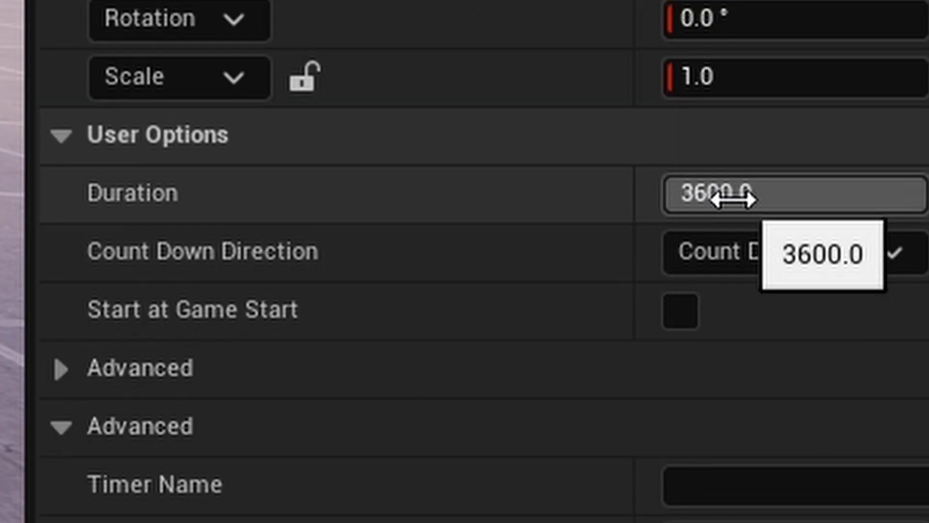
pyautogui.click(733, 197)
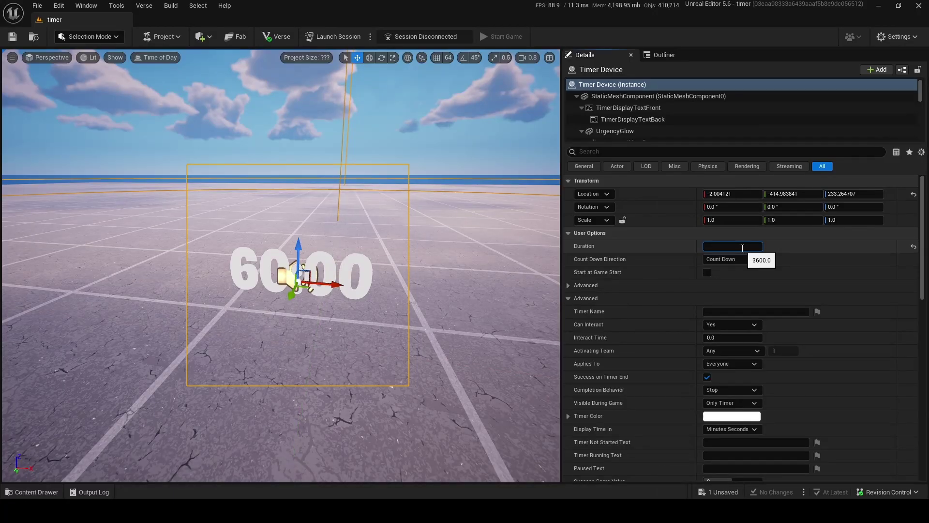
pyautogui.write('70')
pyautogui.press('BackSpace')
pyautogui.press('BackSpace')
pyautogui.write('60')
pyautogui.press('Return')
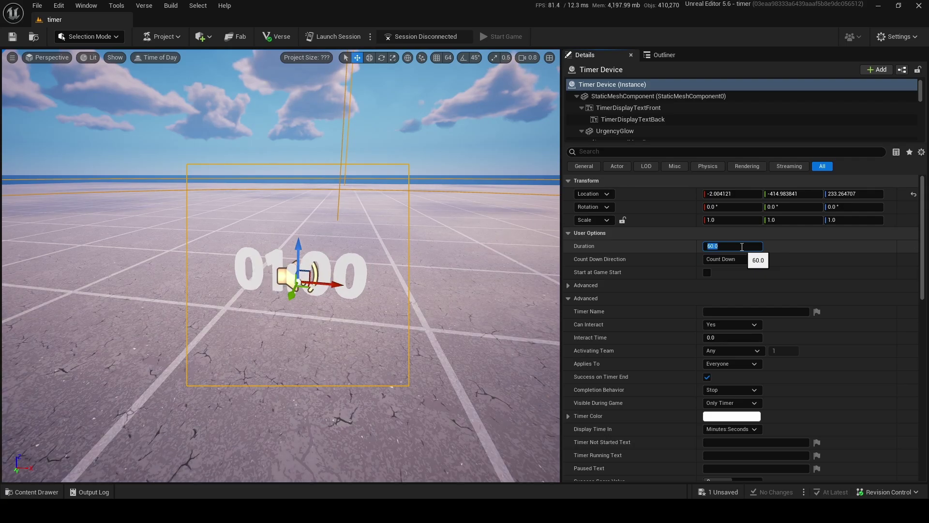
pyautogui.moveTo(481, 166); pyautogui.dragTo(489, 166, button='right')
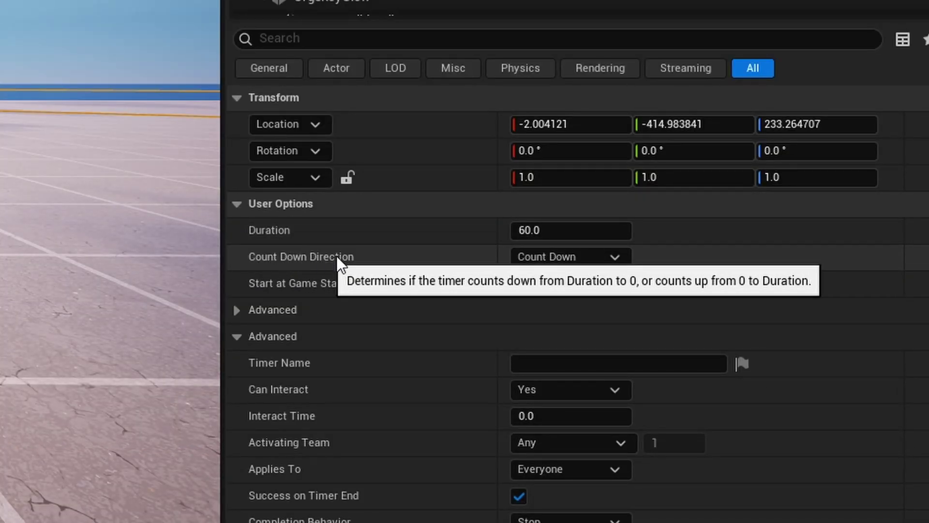
# Step: Check the Count Down Direction options, keeping Count Down, and enable Start at Game Start
pyautogui.click(729, 259)
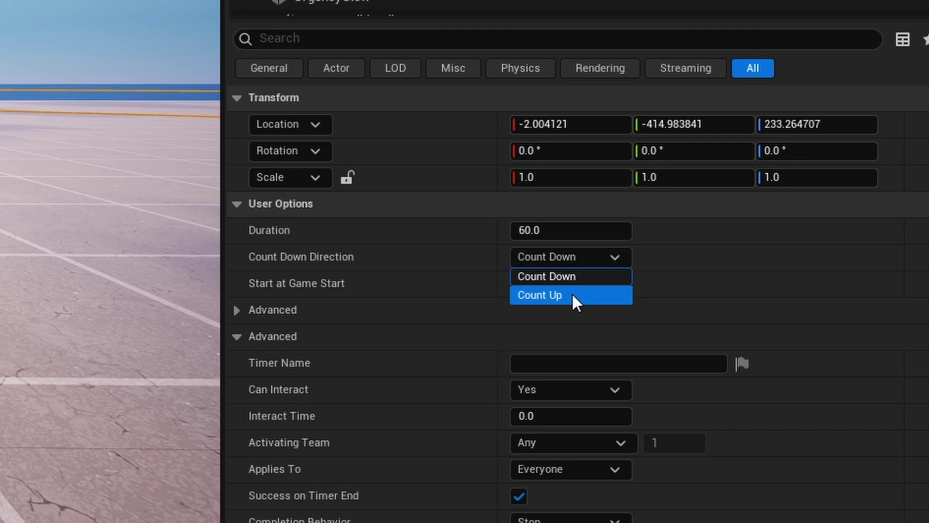
pyautogui.click(599, 283)
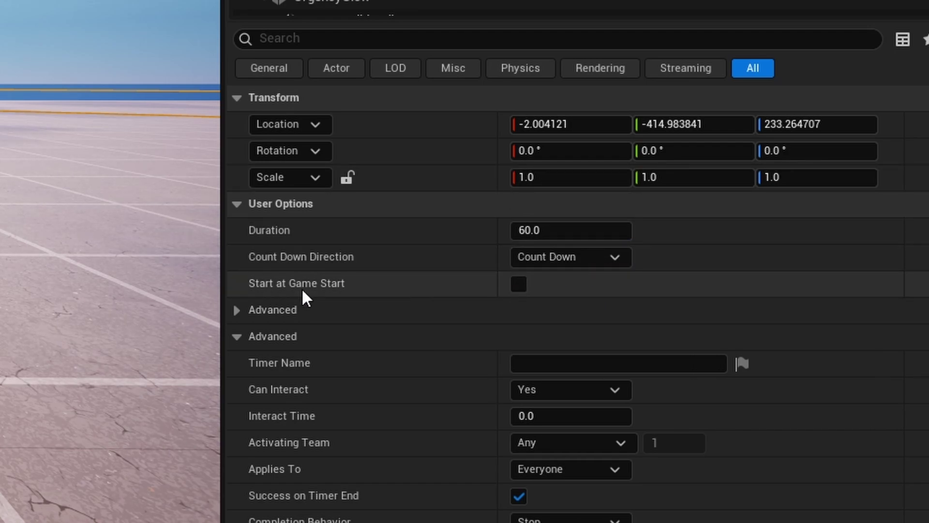
pyautogui.click(519, 283)
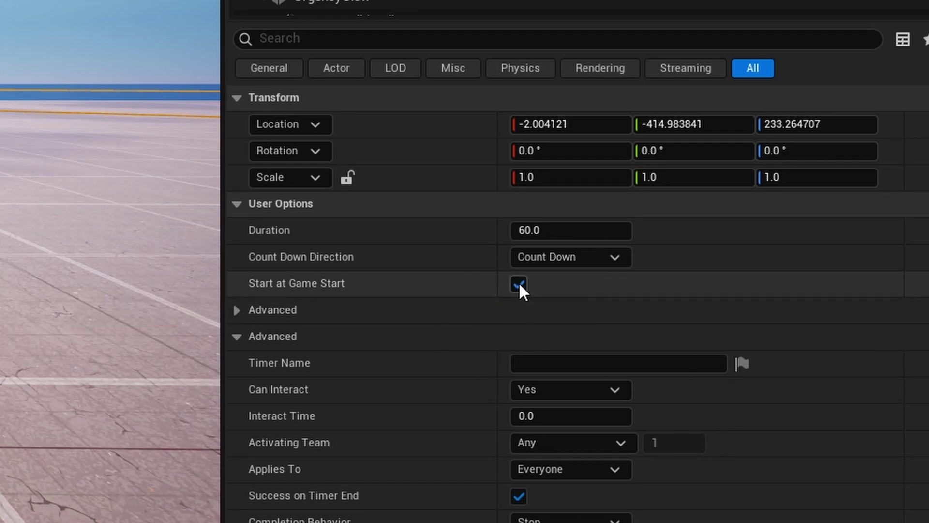
# Step: Inspect the timer's two Advanced option groups, including the Custom Widget Class setting
pyautogui.click(235, 337)
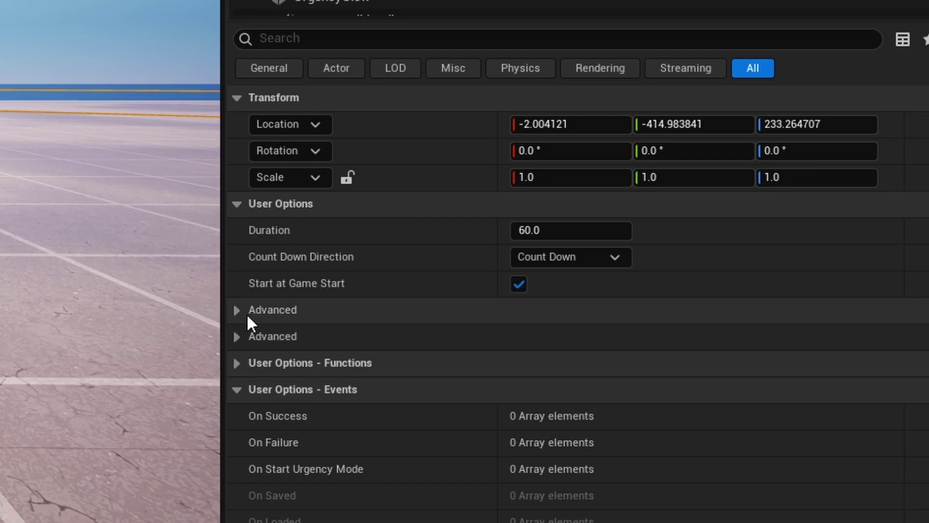
pyautogui.click(237, 336)
pyautogui.click(237, 311)
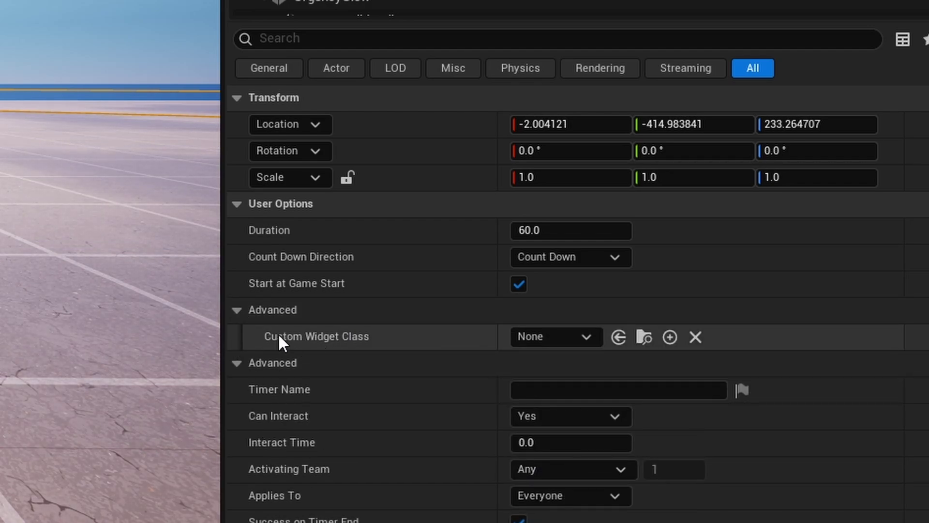
pyautogui.click(234, 310)
pyautogui.scroll(-3, 331, 345)
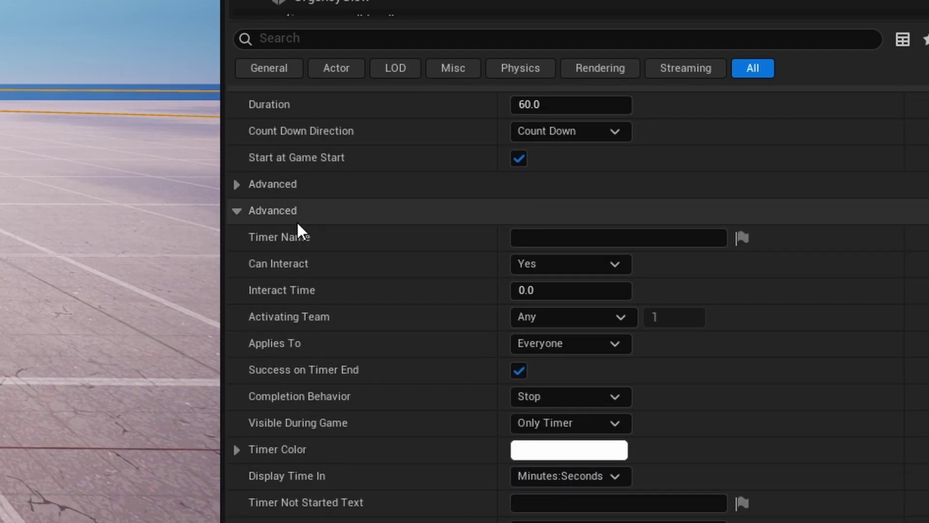
pyautogui.click(237, 210)
pyautogui.click(237, 317)
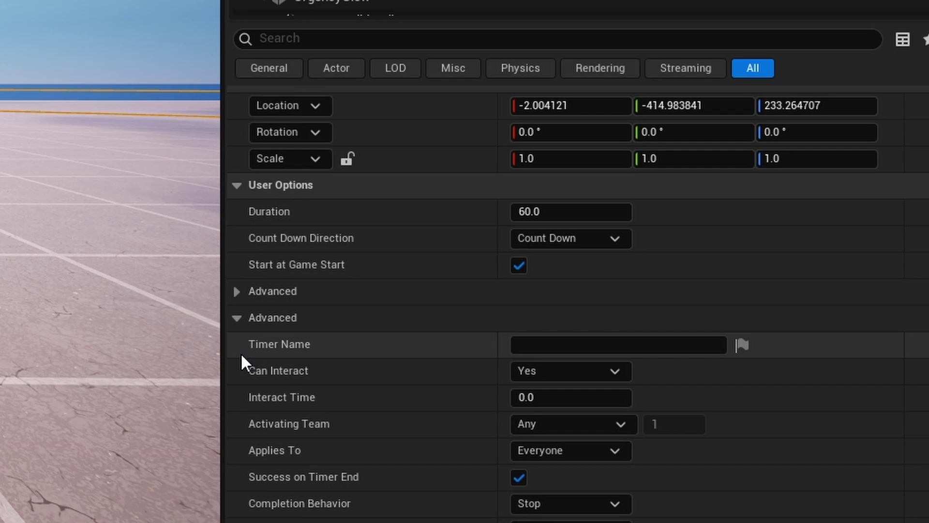
# Step: Set the Timer Name to TIMER and Can Interact to No
pyautogui.click(532, 351)
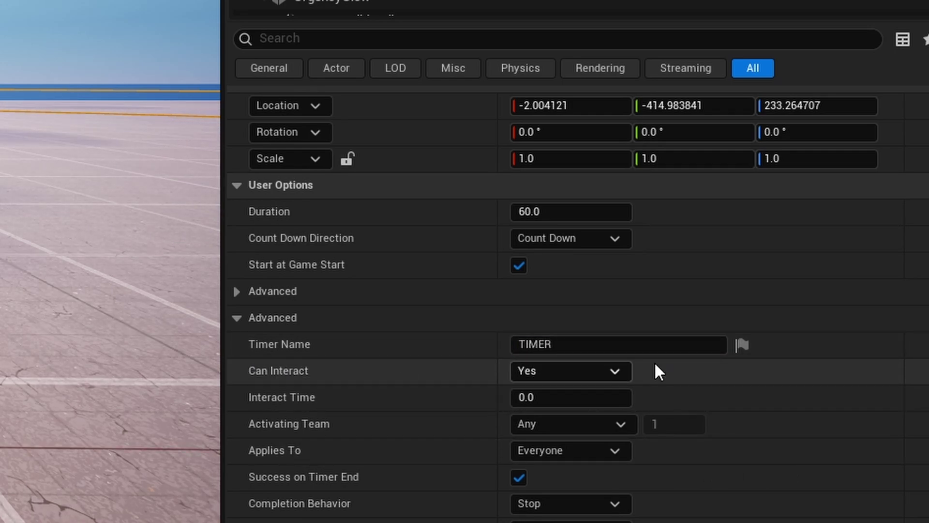
pyautogui.click(583, 371)
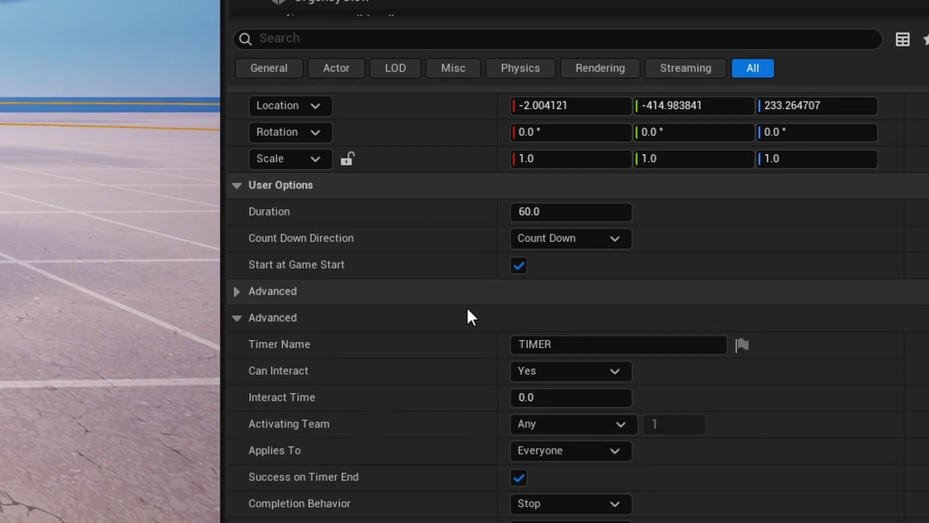
pyautogui.click(477, 297)
pyautogui.click(571, 397)
pyautogui.click(556, 409)
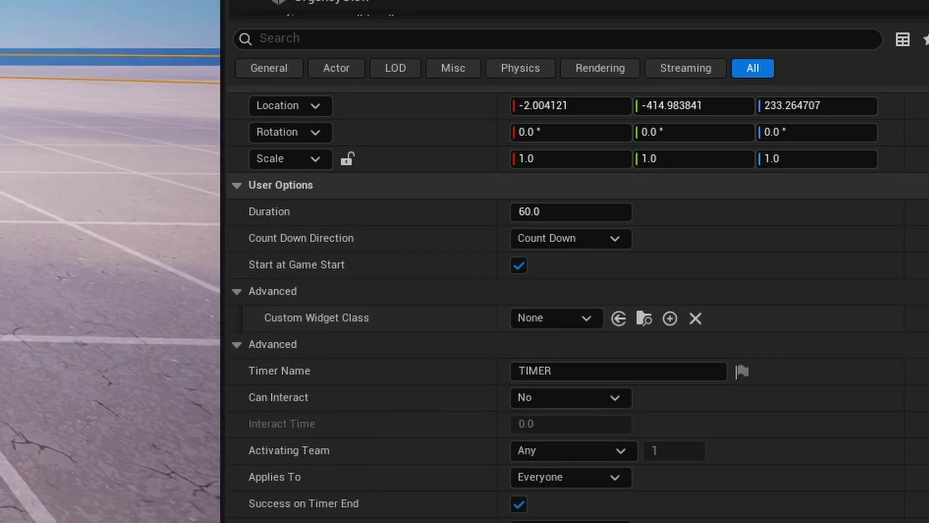
# Step: Try Can Interact as Yes to check the Interact Time setting, and return it to No
pyautogui.click(614, 398)
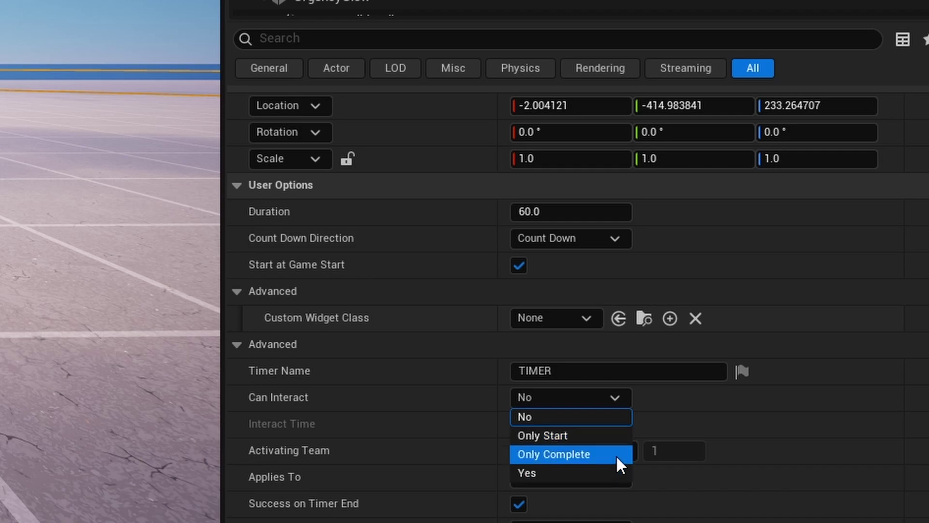
pyautogui.click(616, 471)
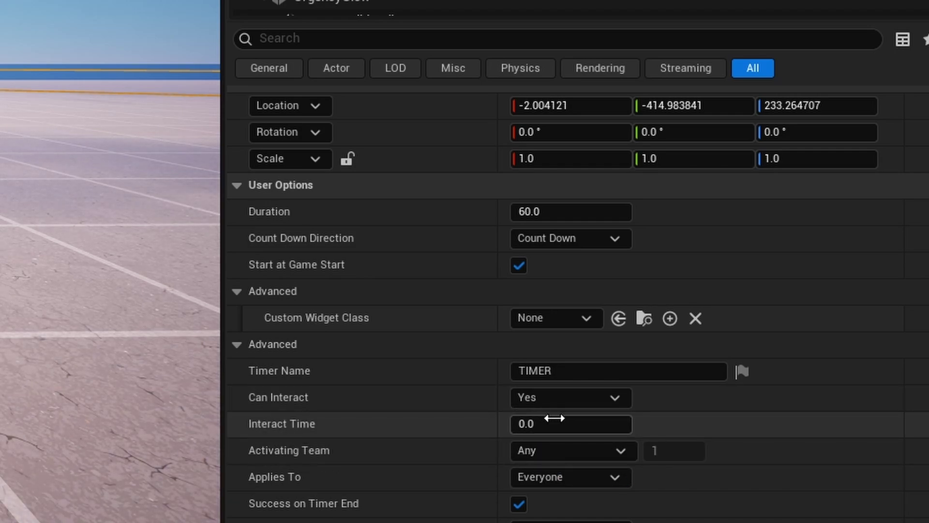
pyautogui.moveTo(542, 424); pyautogui.dragTo(513, 424)
pyautogui.click(586, 395)
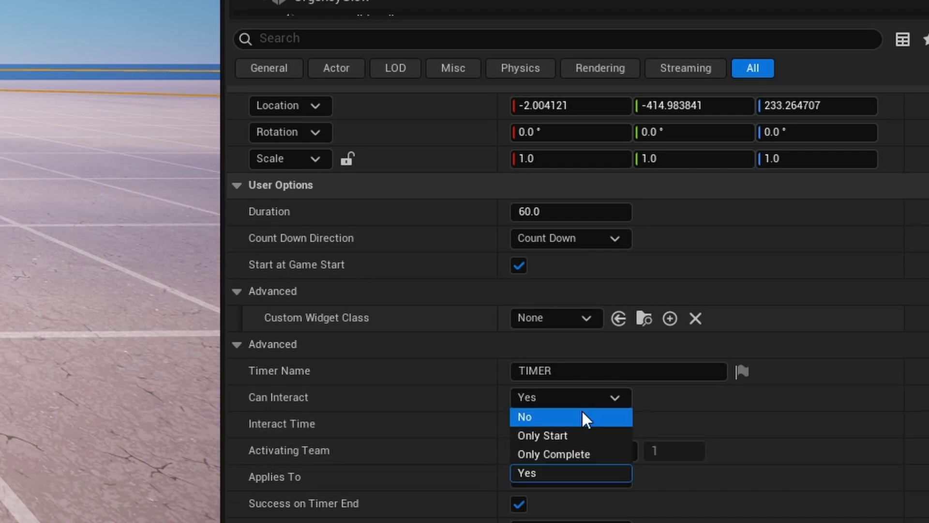
pyautogui.click(582, 411)
# Step: Try limiting the Activating Team to Team Index 1, and set it back to Any
pyautogui.scroll(-3, 373, 300)
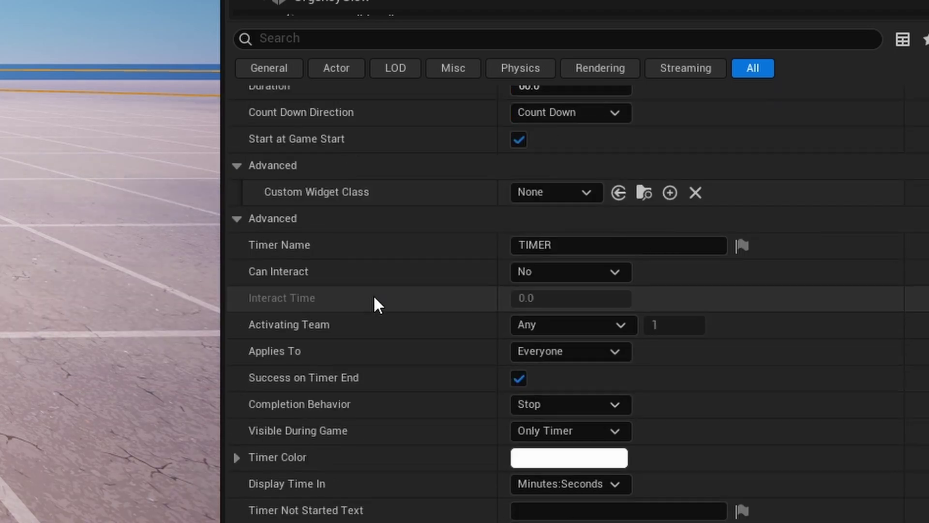
pyautogui.scroll(1, 306, 375)
pyautogui.click(540, 358)
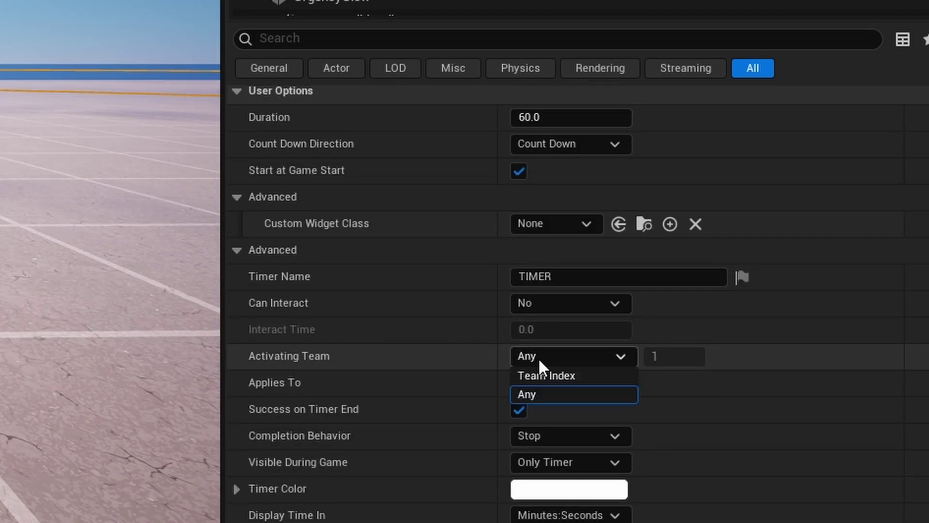
pyautogui.click(632, 376)
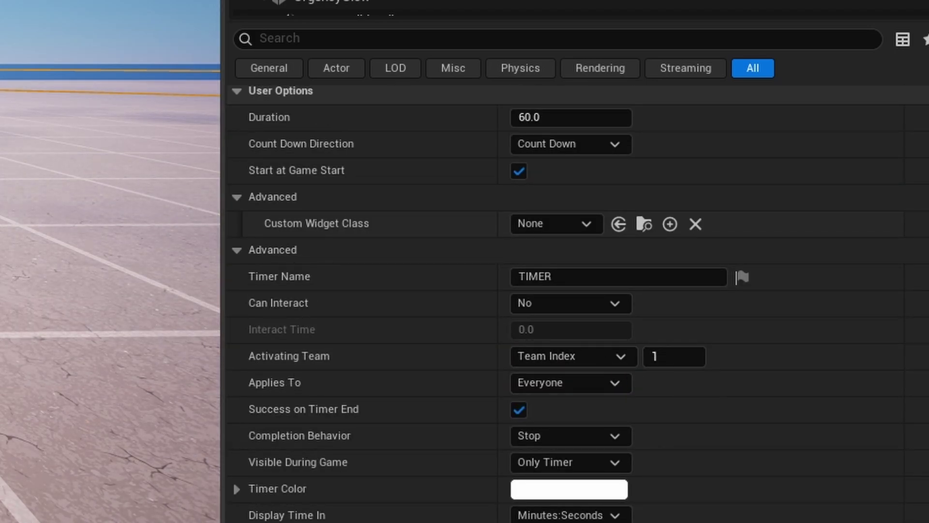
pyautogui.click(612, 353)
pyautogui.click(588, 390)
pyautogui.click(586, 358)
pyautogui.click(584, 378)
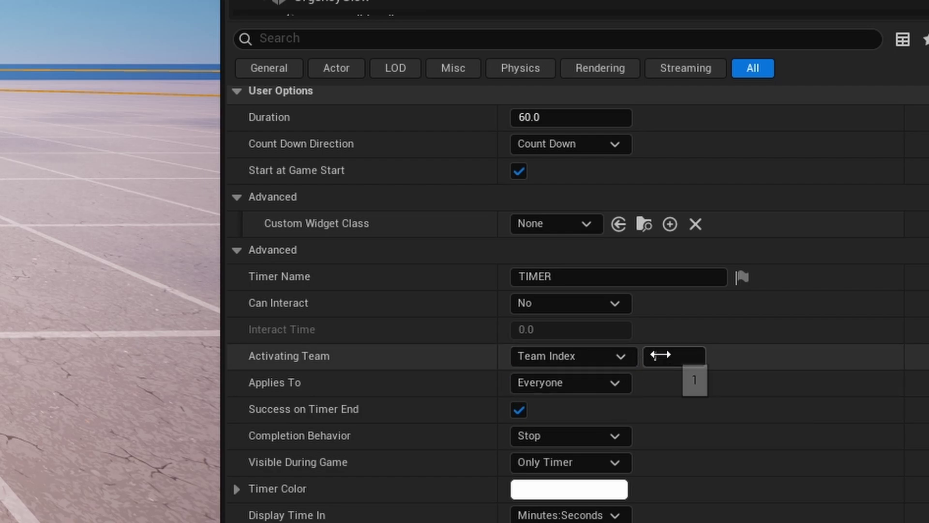
pyautogui.click(571, 357)
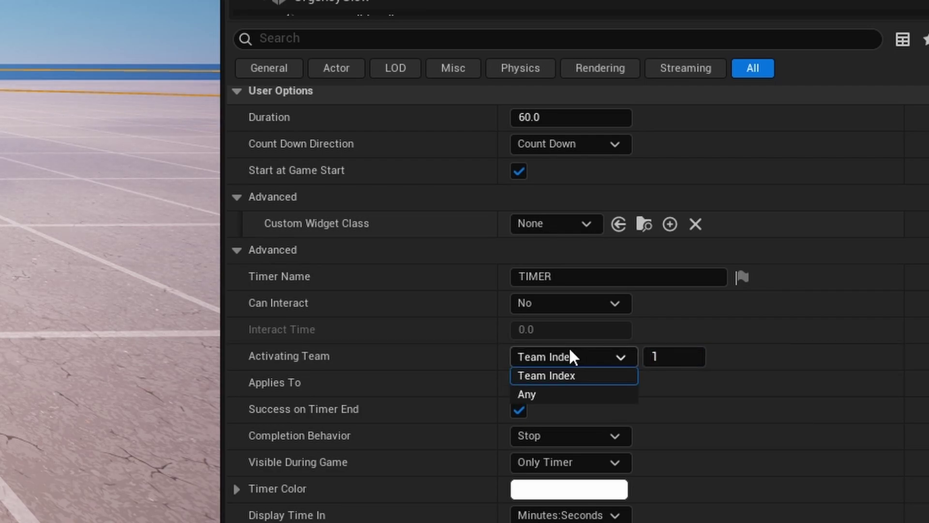
pyautogui.click(542, 391)
# Step: Try the timer's Applies To option as Player, and set it back to Everyone
pyautogui.click(522, 381)
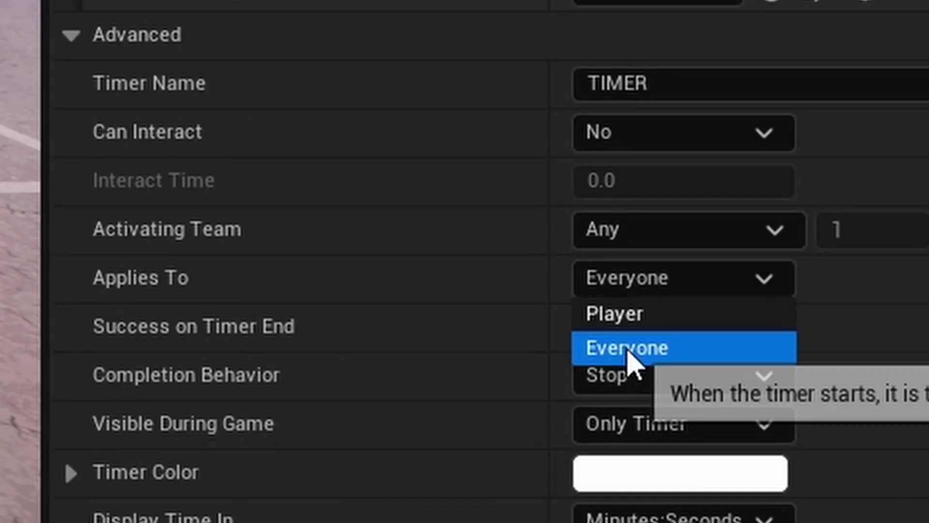
pyautogui.click(540, 421)
pyautogui.click(668, 285)
pyautogui.click(678, 310)
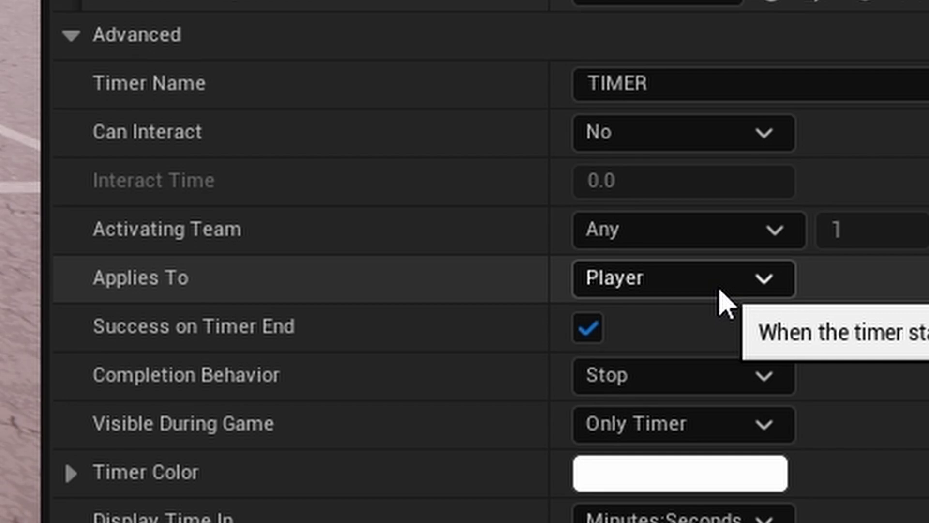
pyautogui.click(719, 293)
pyautogui.click(685, 346)
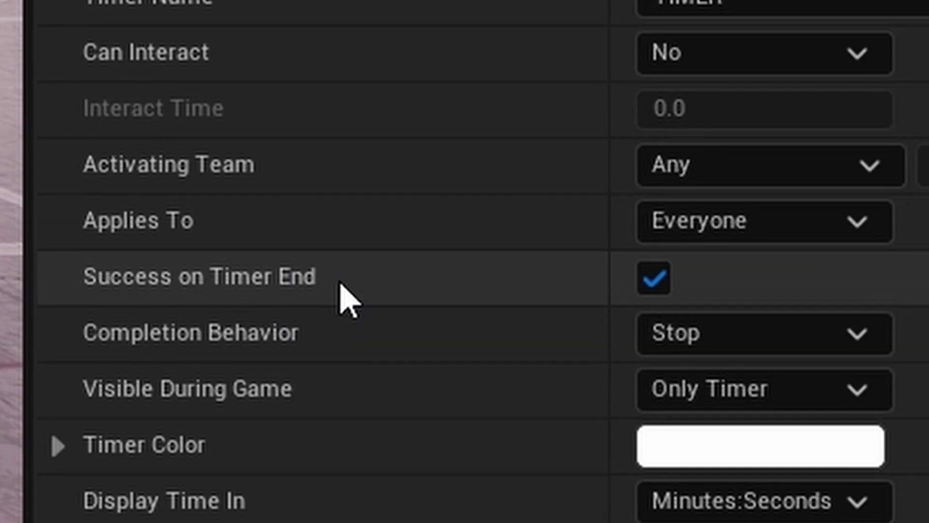
# Step: Look through the timer's remaining user options down to the On Success and On Failure events
pyautogui.scroll(-10, 564, 307)
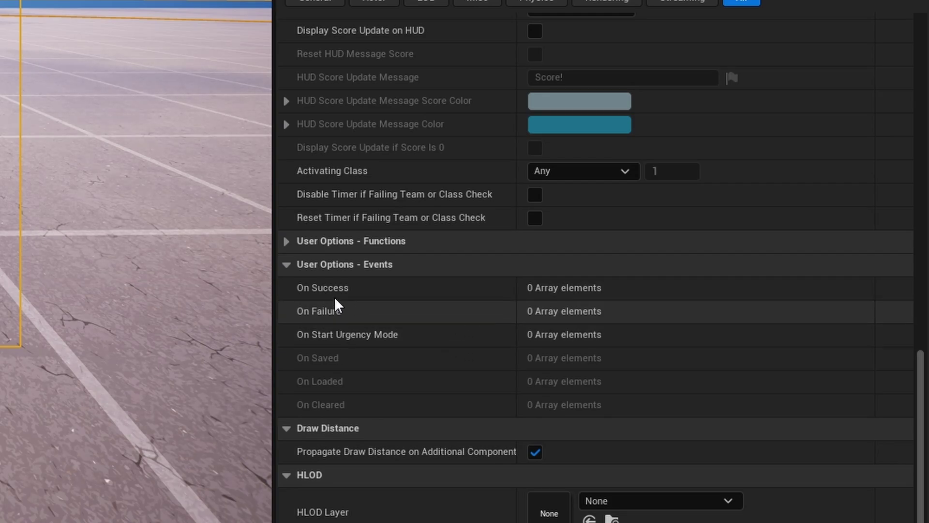
pyautogui.scroll(10, 442, 311)
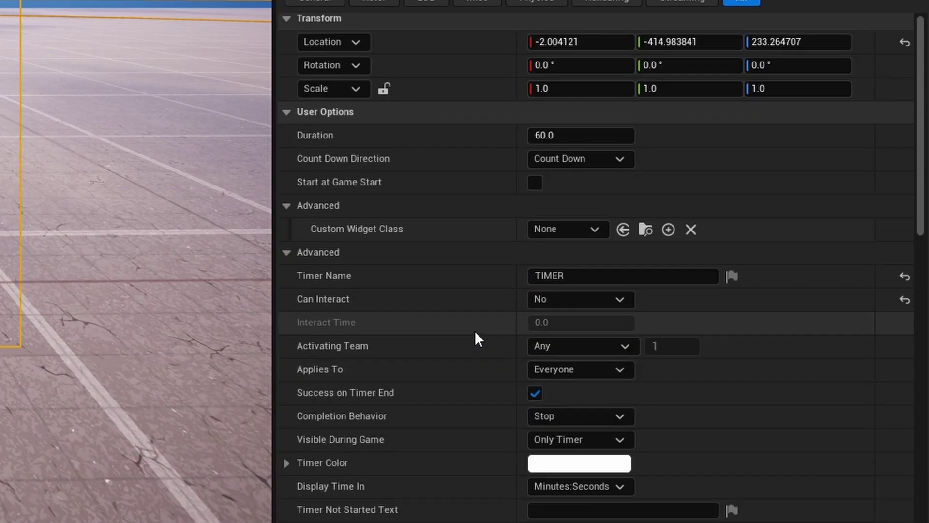
pyautogui.scroll(-2, 359, 358)
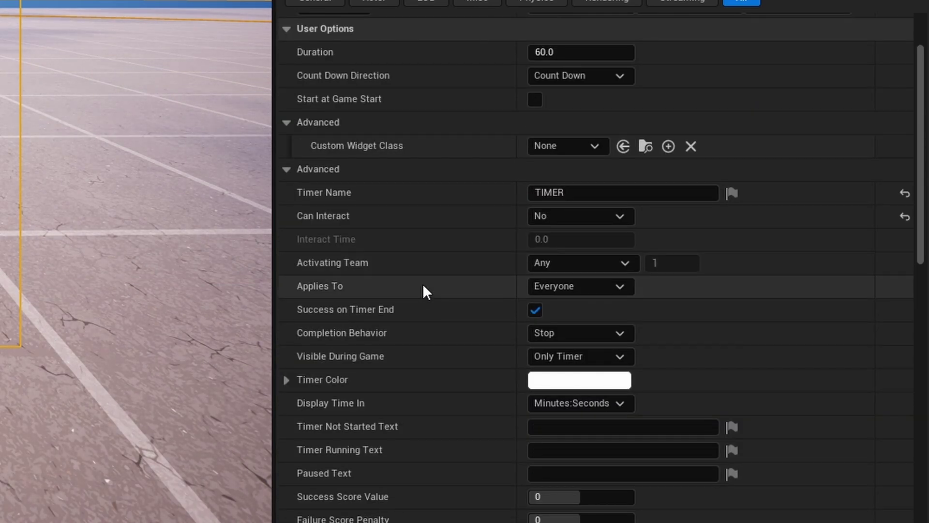
pyautogui.scroll(-18, 422, 286)
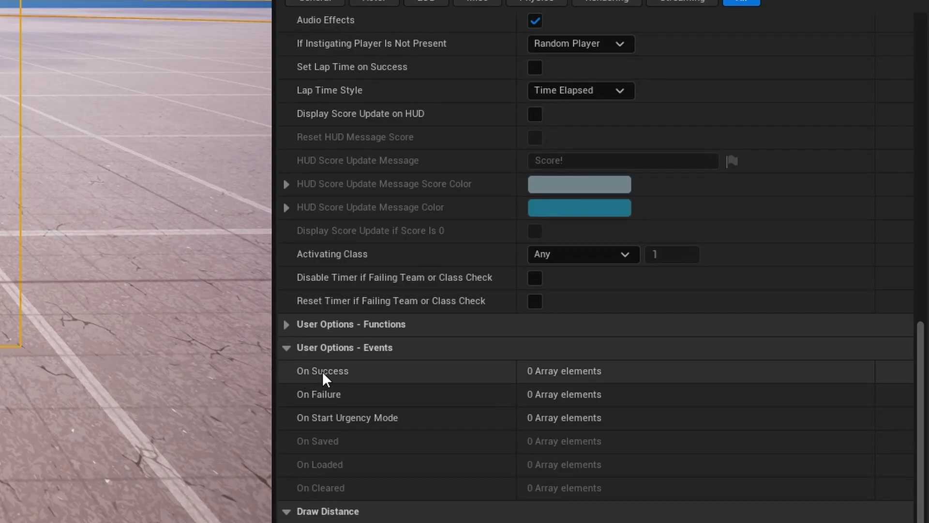
# Step: Compare the timer's event list with its end options, and enable Success on Timer End
pyautogui.scroll(-2, 334, 379)
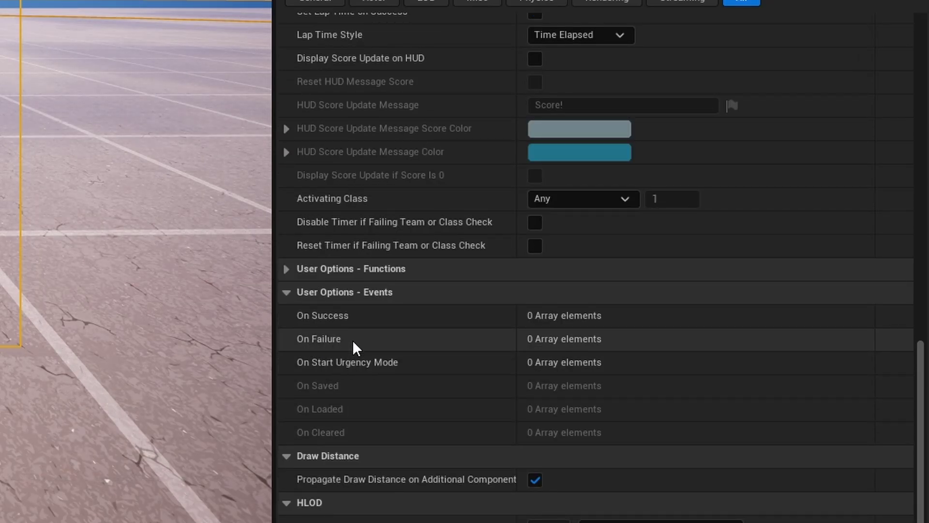
pyautogui.scroll(7, 405, 364)
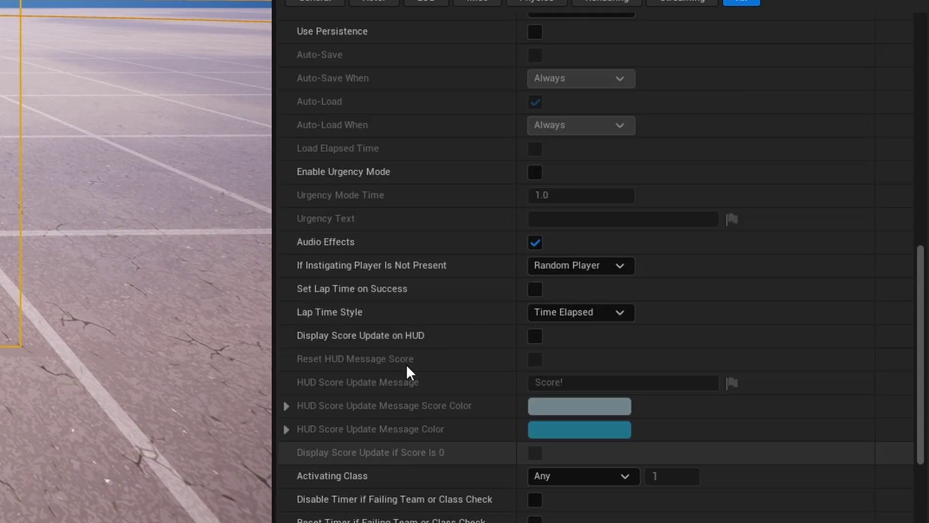
pyautogui.scroll(17, 435, 386)
pyautogui.scroll(-2, 411, 339)
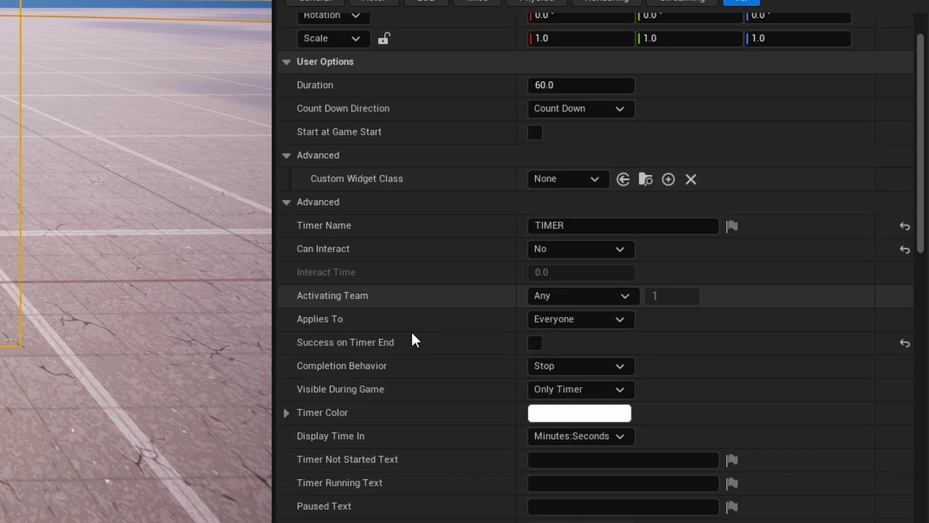
pyautogui.scroll(-20, 411, 339)
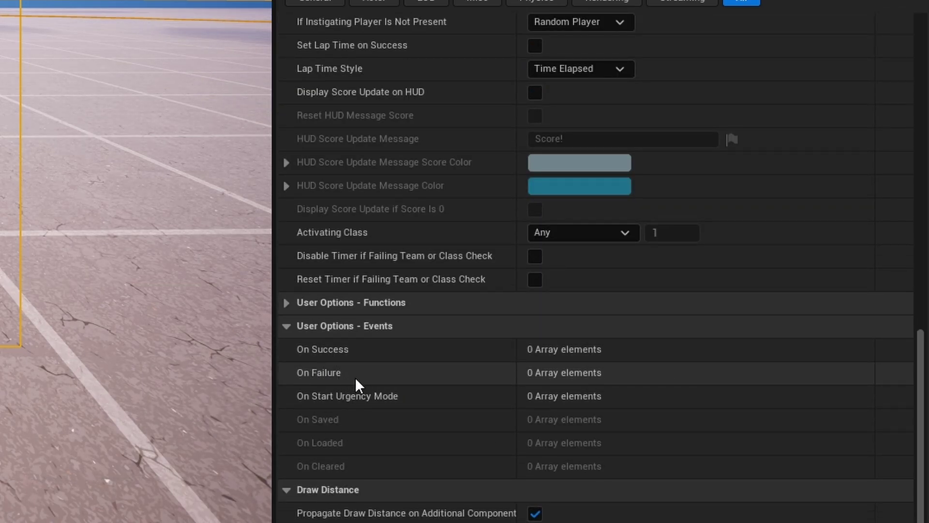
pyautogui.scroll(1, 358, 353)
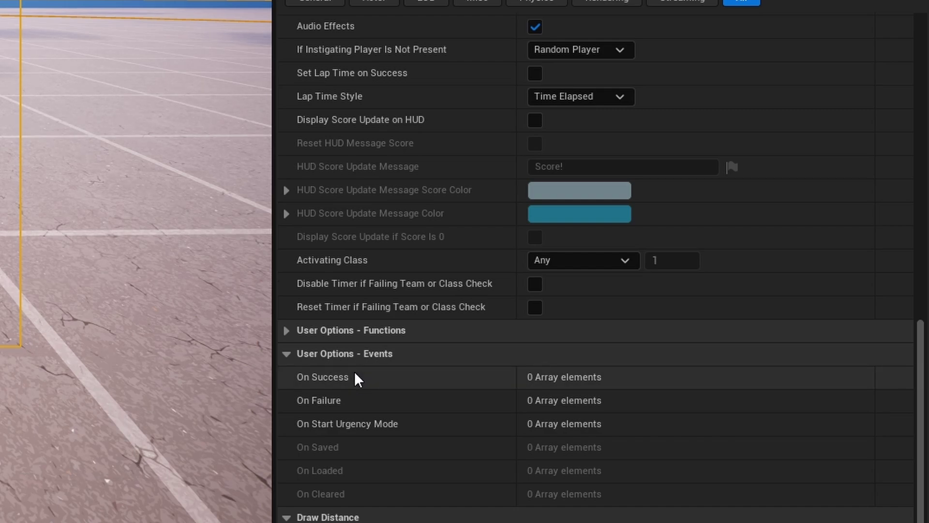
pyautogui.scroll(15, 378, 380)
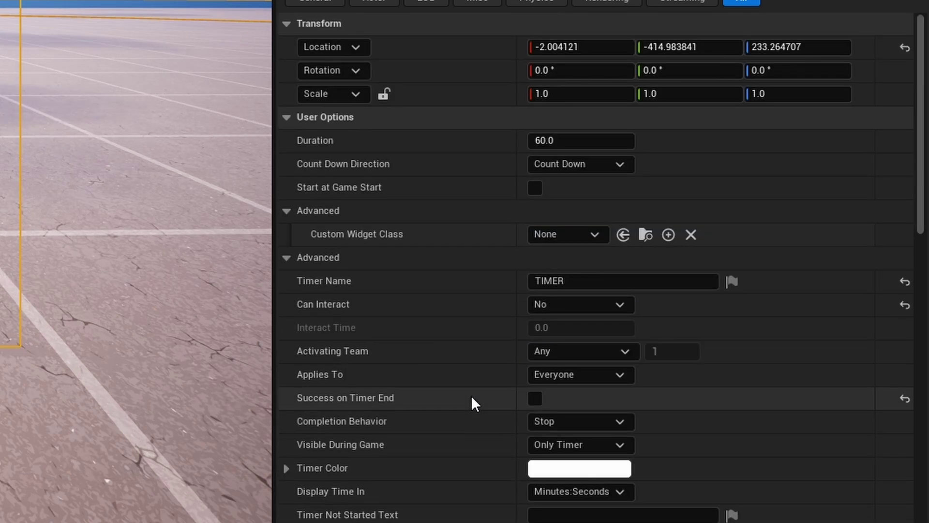
pyautogui.click(535, 398)
# Step: Try the timer's Completion Behavior as Disable, and set it back to Stop
pyautogui.scroll(-3, 443, 243)
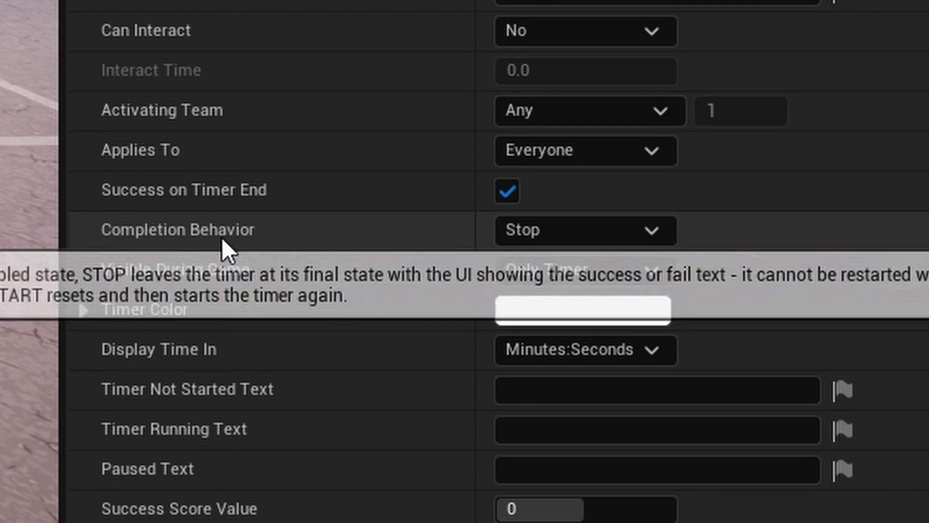
pyautogui.click(536, 232)
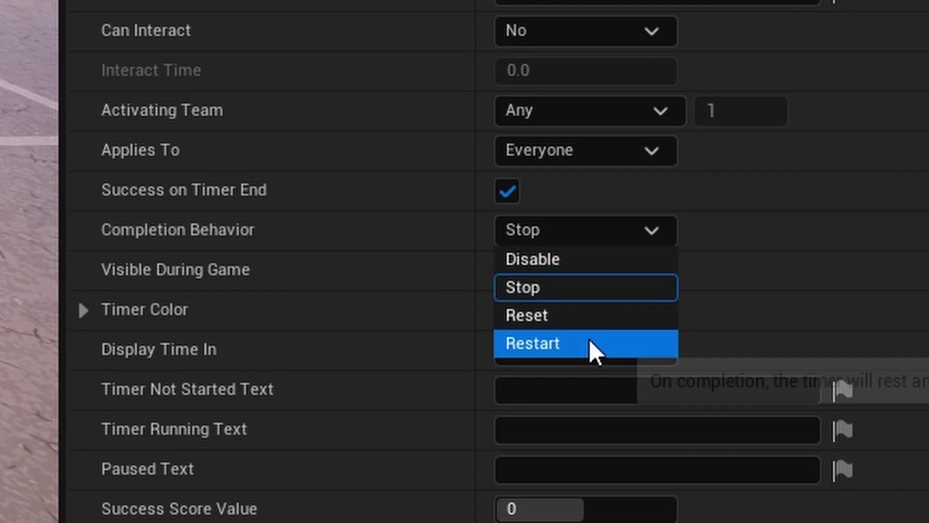
pyautogui.click(651, 254)
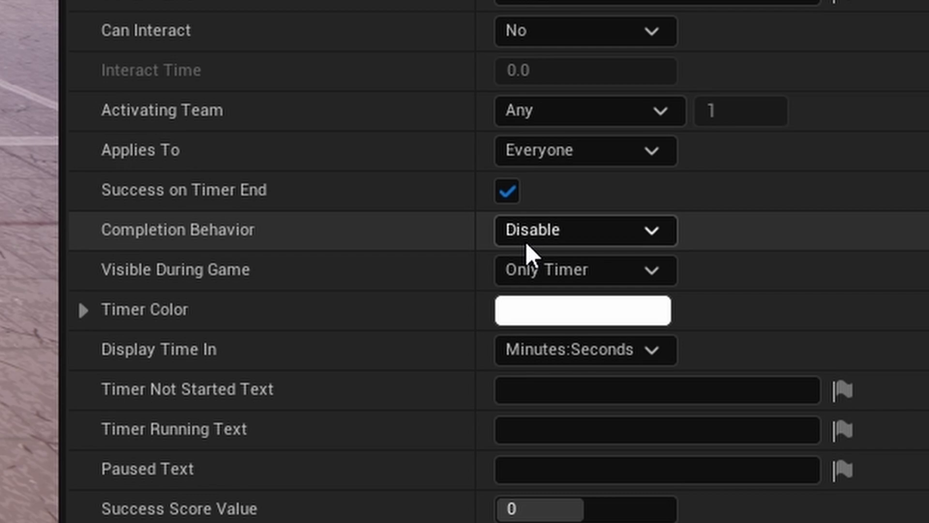
pyautogui.click(568, 239)
pyautogui.click(596, 286)
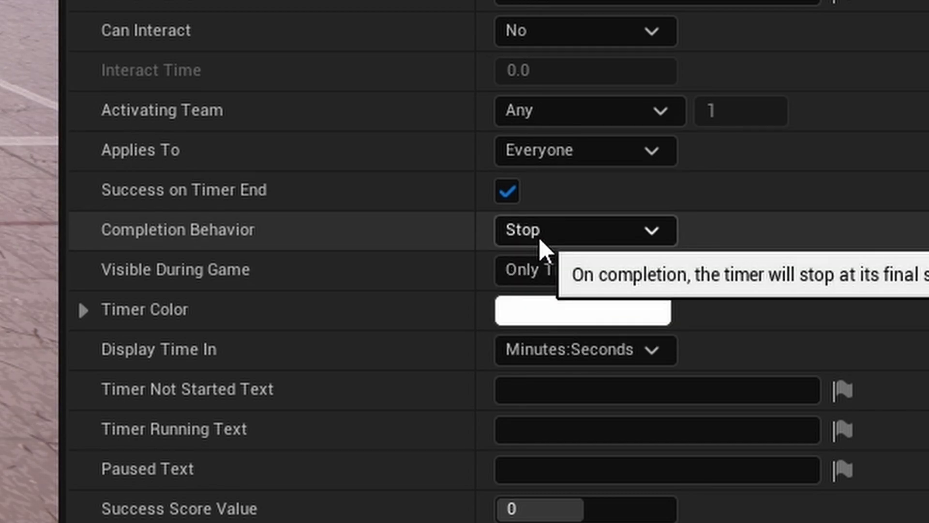
# Step: Expand User Options - Functions and look through the timer's available functions and events
pyautogui.scroll(-15, 316, 457)
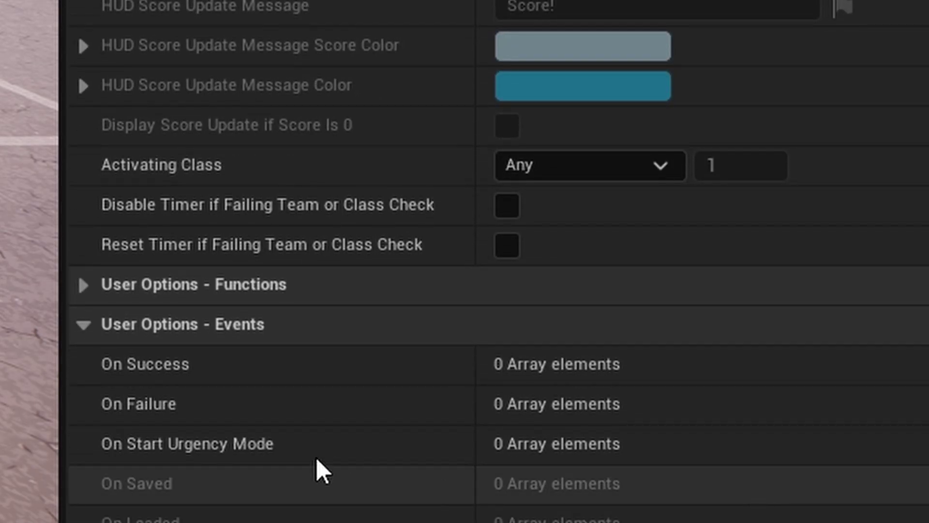
pyautogui.click(131, 274)
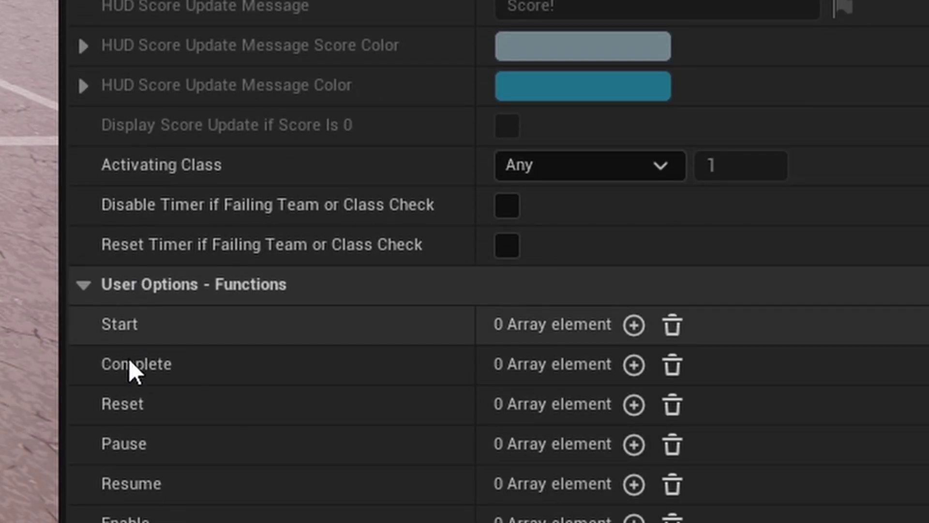
pyautogui.scroll(-4, 129, 358)
# Step: Try Completion Behavior as Reset and as Restart, and return it to Stop
pyautogui.scroll(15, 122, 274)
pyautogui.scroll(5, 353, 118)
pyautogui.click(556, 252)
pyautogui.click(550, 286)
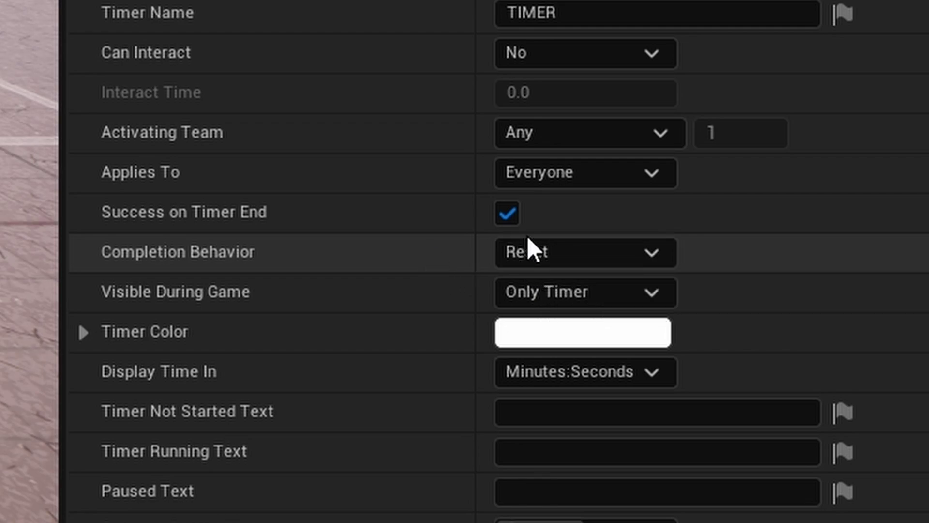
pyautogui.click(532, 252)
pyautogui.click(549, 307)
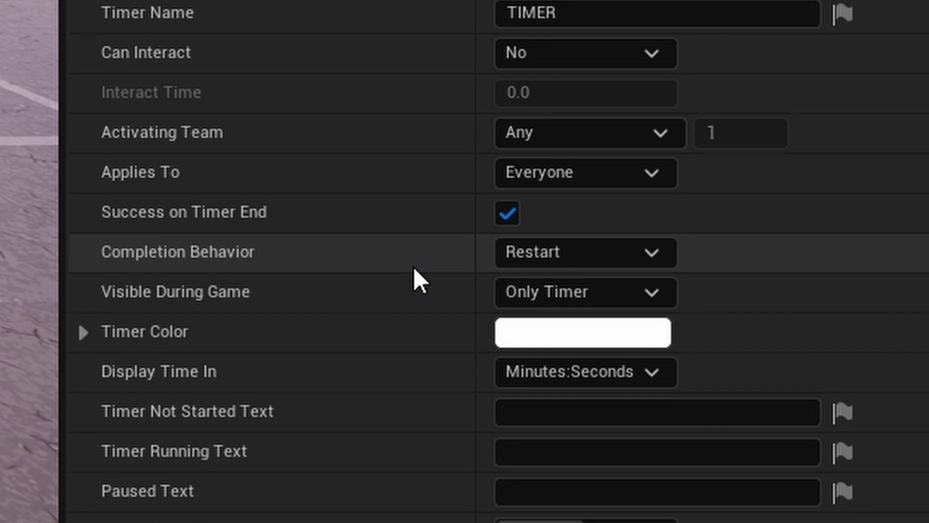
pyautogui.click(501, 249)
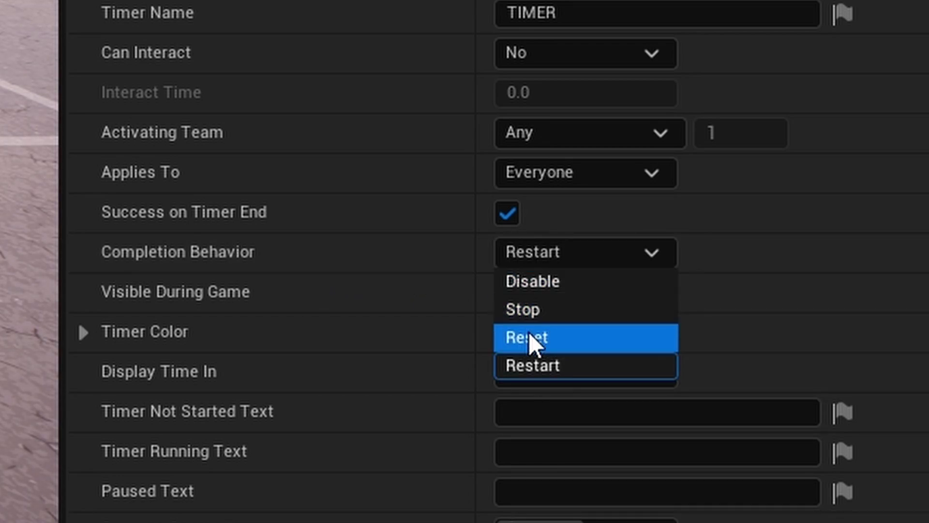
pyautogui.click(510, 310)
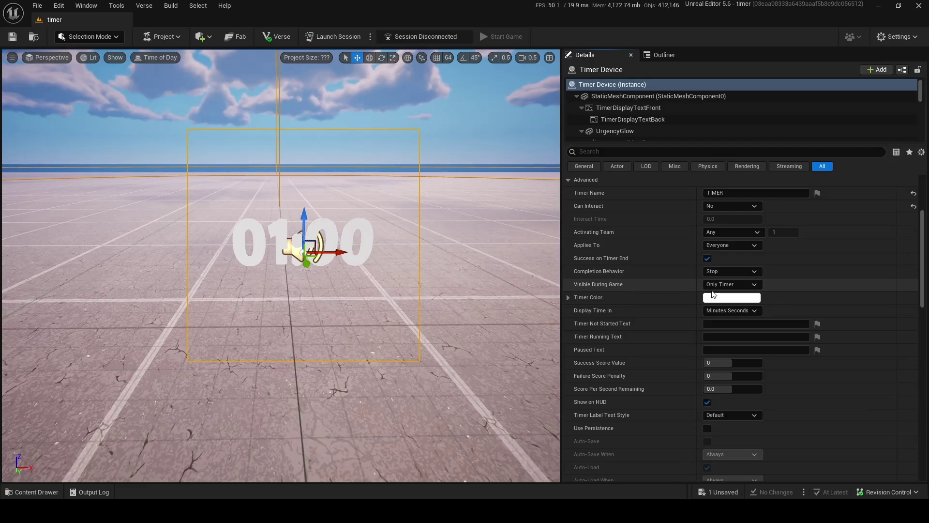
# Step: Preview the timer in the viewport with Visible During Game on All, and change the option to Hidden
pyautogui.click(653, 295)
pyautogui.click(744, 308)
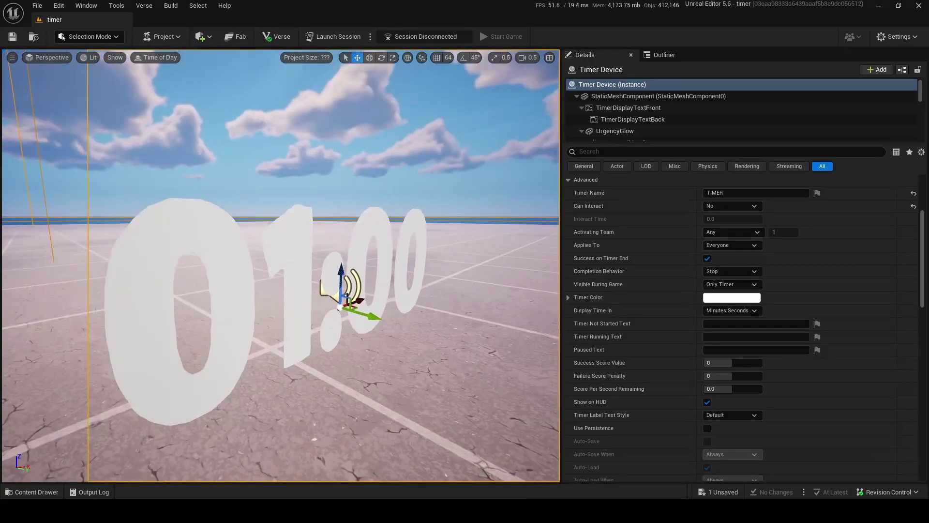
pyautogui.moveTo(281, 265); pyautogui.dragTo(228, 261, button='right')
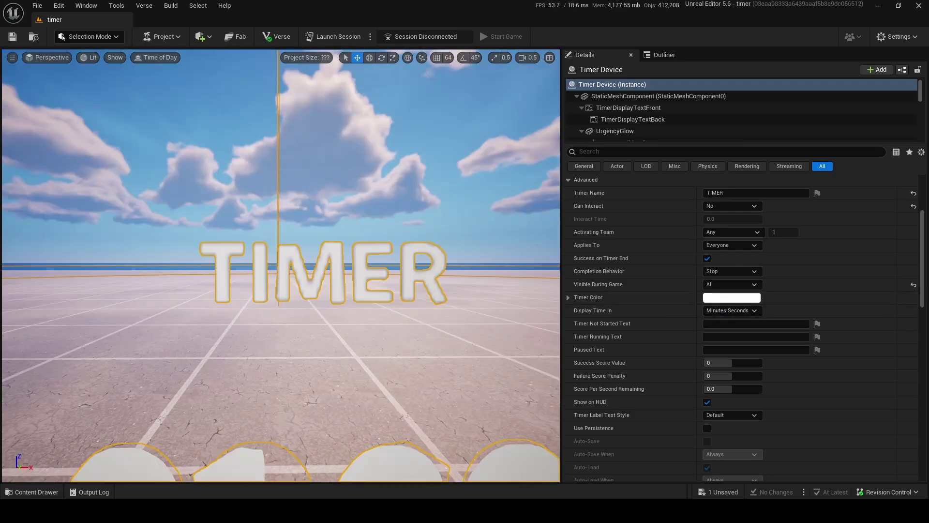
pyautogui.moveTo(280, 266)
pyautogui.mouseDown(button='right')
pyautogui.moveTo(281, 338)
pyautogui.moveTo(281, 271)
pyautogui.mouseUp(button='right')
pyautogui.click(718, 287)
pyautogui.click(731, 312)
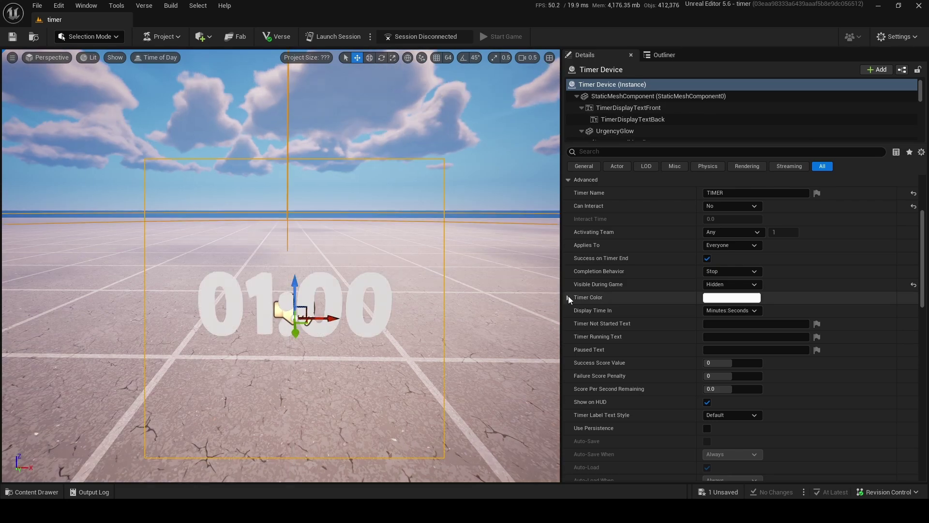
# Step: Try a pale yellow-green Timer Color in the color picker
pyautogui.click(749, 304)
pyautogui.moveTo(624, 320); pyautogui.dragTo(594, 334)
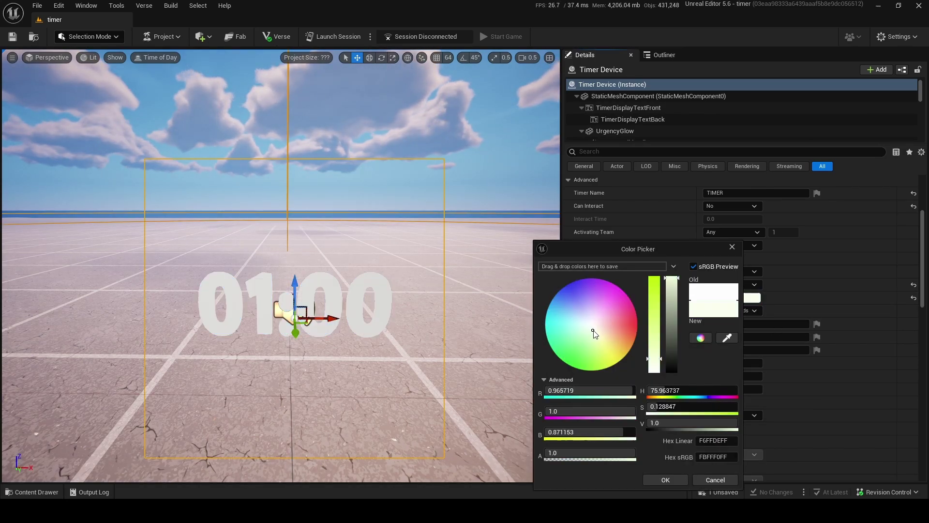
pyautogui.click(665, 479)
# Step: Check the Display Time In options, keeping Minutes:Seconds
pyautogui.click(721, 295)
pyautogui.click(737, 317)
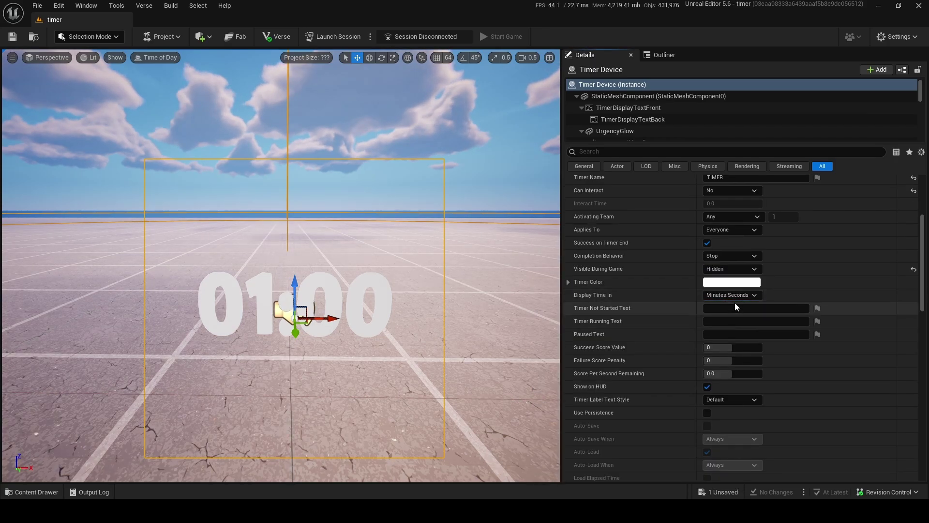
pyautogui.click(734, 295)
pyautogui.click(729, 316)
pyautogui.moveTo(518, 318); pyautogui.dragTo(542, 367, button='right')
pyautogui.press('w')
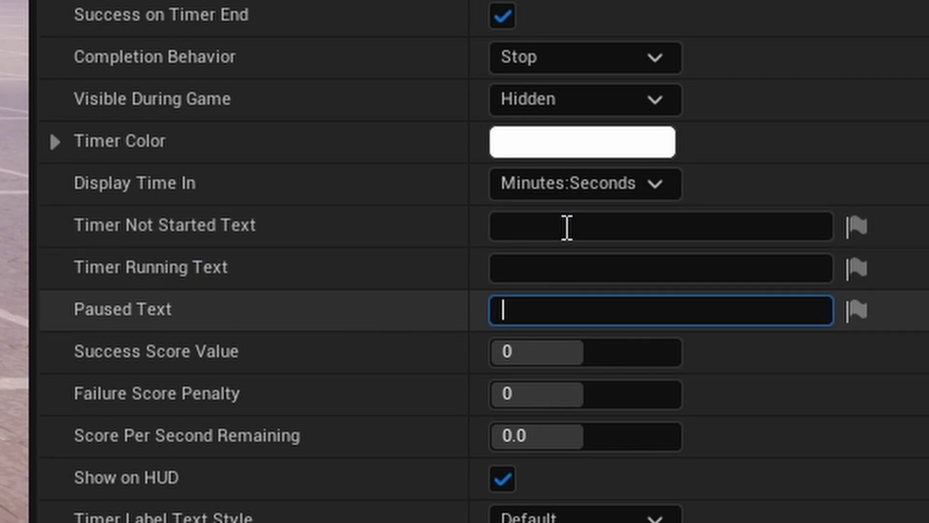
# Step: Try the filler text awdaw in Timer Not Started Text and awddawd in Timer Running Text
pyautogui.click(567, 227)
pyautogui.write('awdaw')
pyautogui.click(618, 274)
pyautogui.write('awddawd')
# Step: Set Timer Not Started Text to TIMER NOT STARTED, Timer Running Text to TIMER RUNNING and Paused Text to TIMER PAUSED
pyautogui.click(590, 228)
pyautogui.write('a')
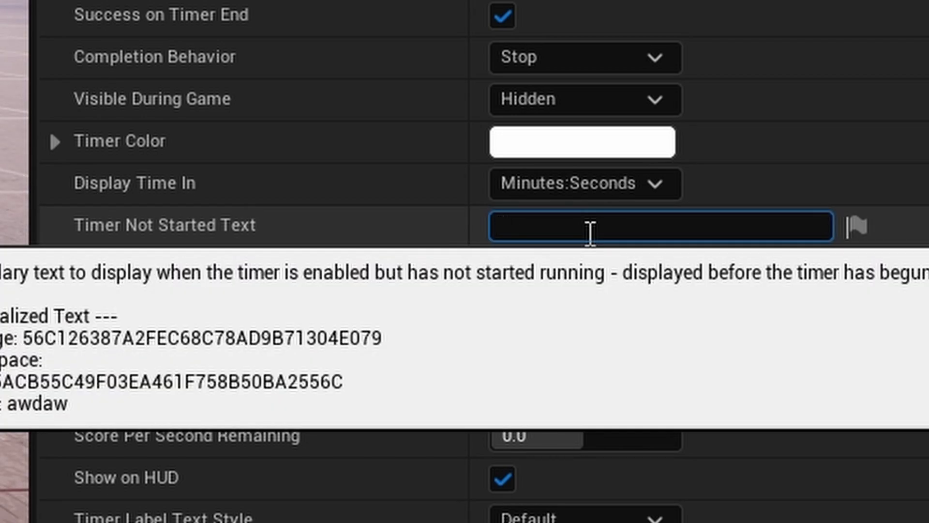
pyautogui.write('IMER NOT STARTED')
pyautogui.press('Tab')
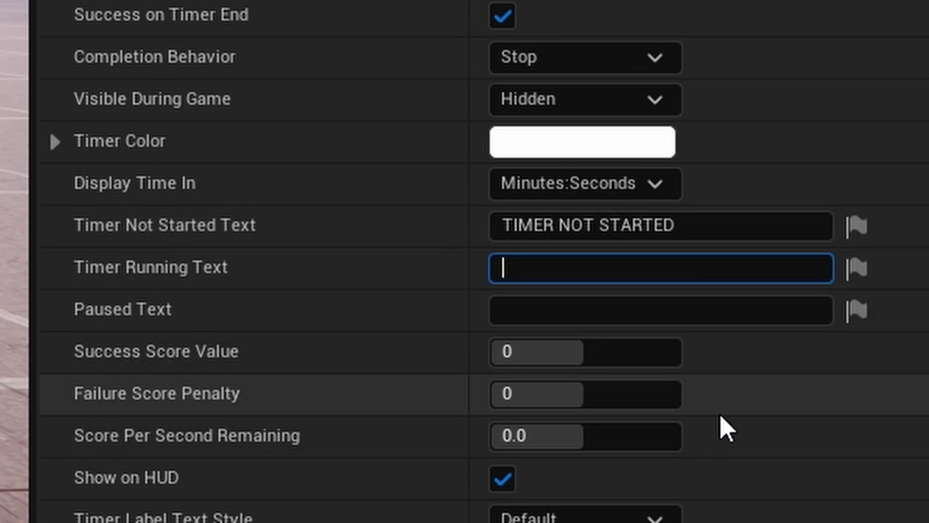
pyautogui.click(600, 312)
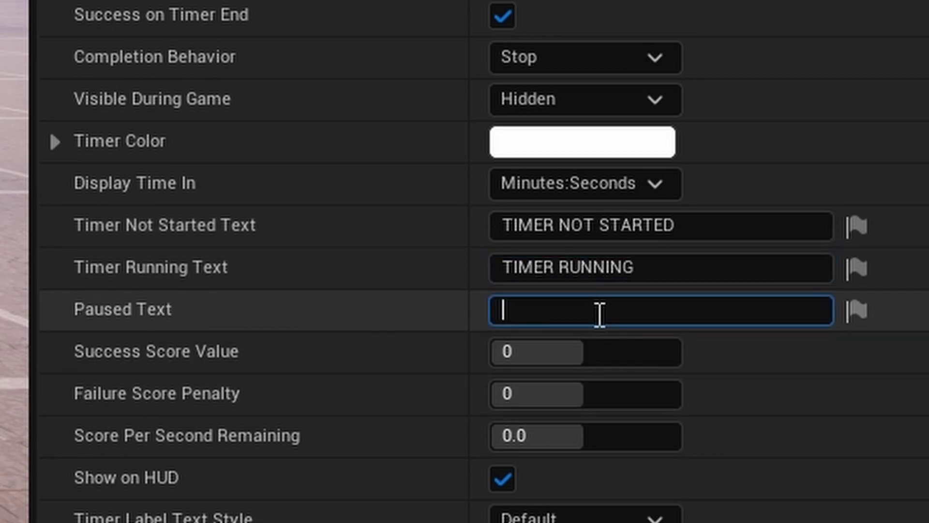
pyautogui.write('TIMER PAUSED')
pyautogui.press('Return')
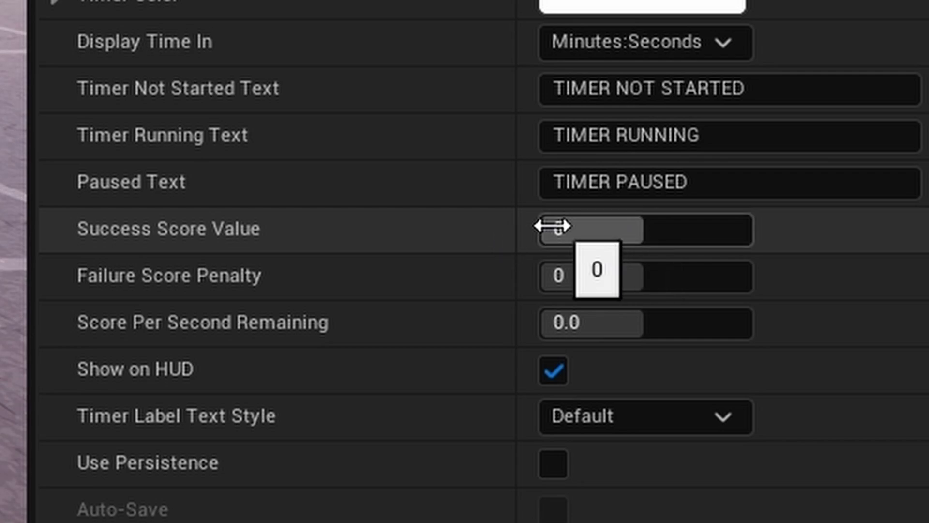
# Step: Set the timer's Score Per Second Remaining to 1.0
pyautogui.moveTo(553, 225); pyautogui.dragTo(522, 226)
pyautogui.moveTo(561, 276); pyautogui.dragTo(562, 276)
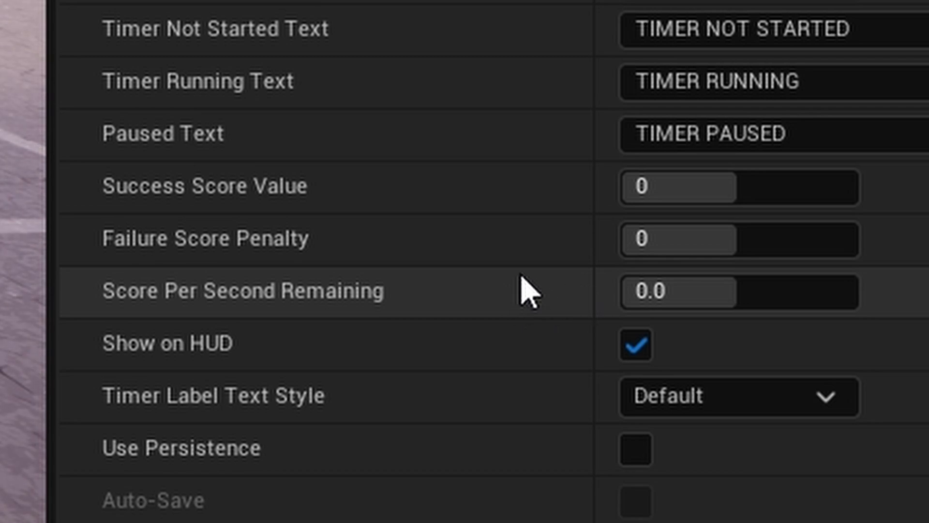
pyautogui.click(697, 291)
pyautogui.write('1')
pyautogui.press('Return')
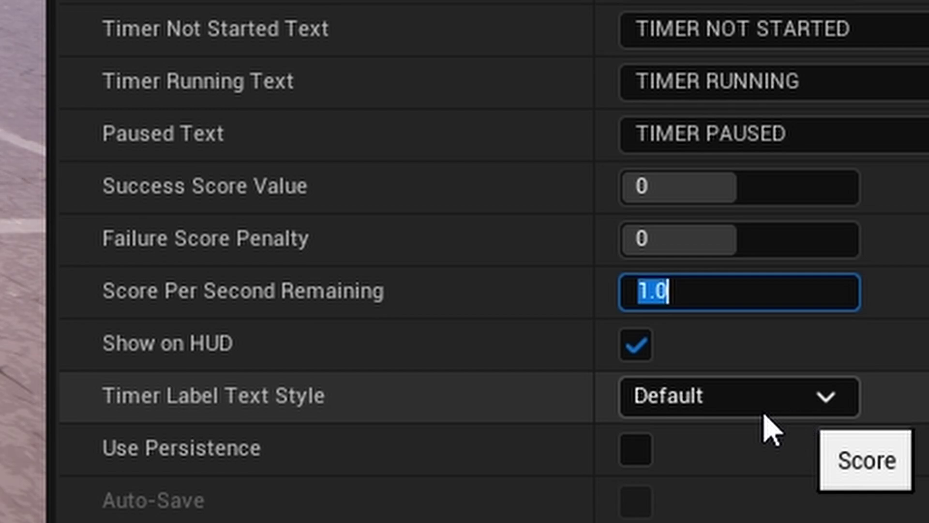
pyautogui.click(759, 295)
pyautogui.write('2')
pyautogui.press('Return')
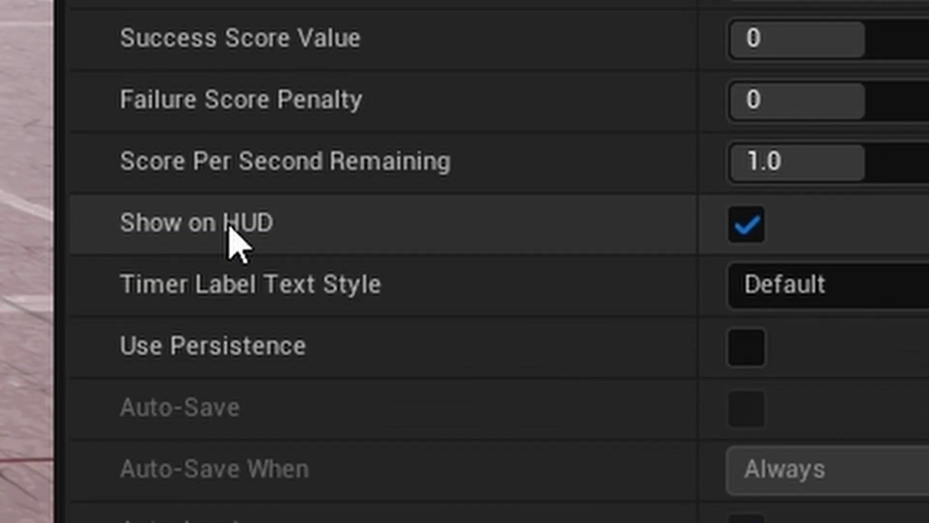
# Step: Try the Show on HUD toggle and look through the Timer Label Text Style choices, keeping Default
pyautogui.click(711, 356)
pyautogui.click(710, 357)
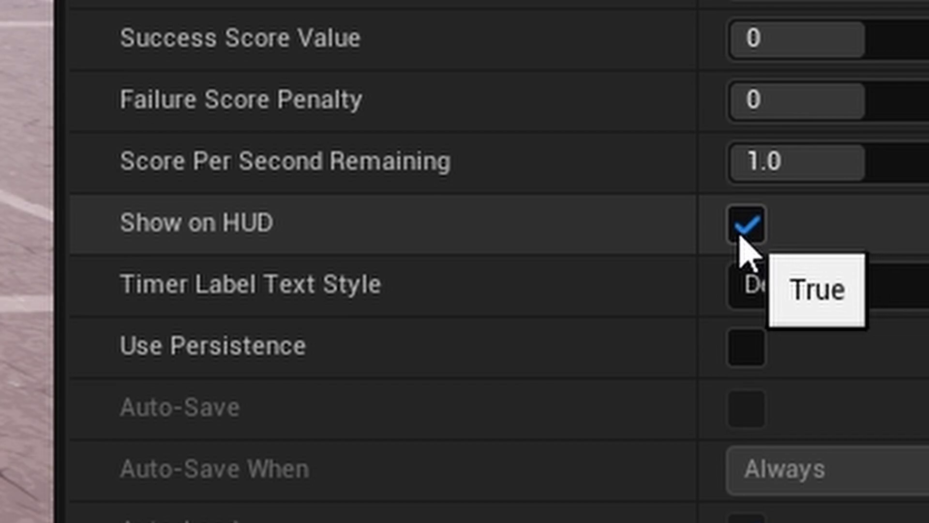
pyautogui.scroll(-1, 376, 256)
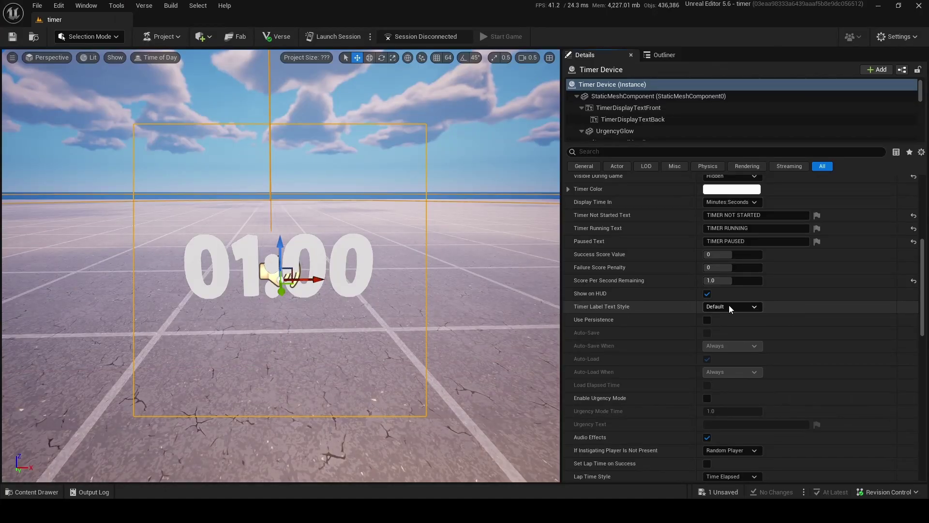
pyautogui.click(848, 204)
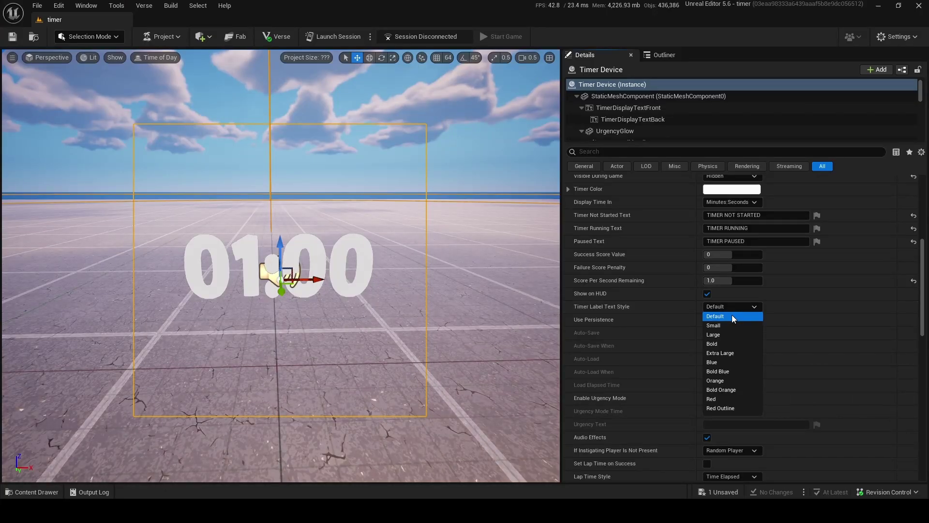
pyautogui.click(761, 306)
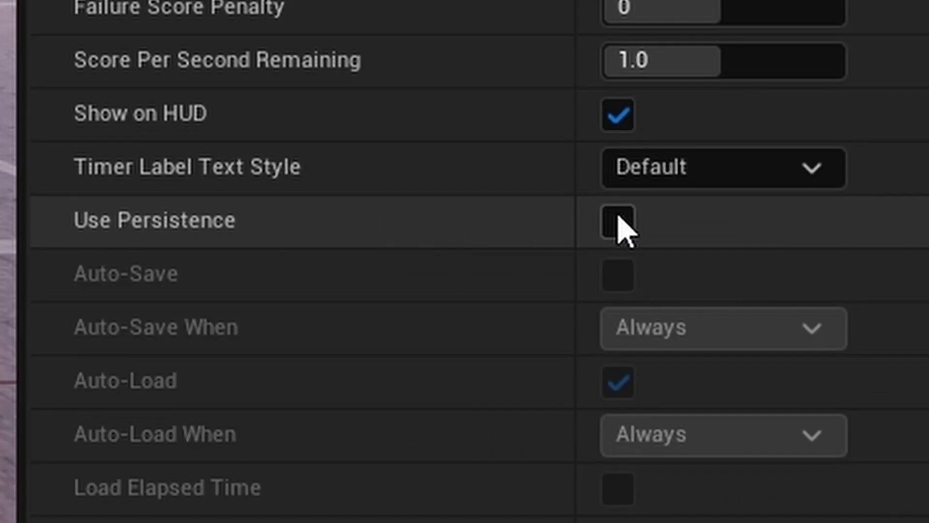
# Step: Enable Use Persistence and Auto-Save for the timer
pyautogui.click(618, 221)
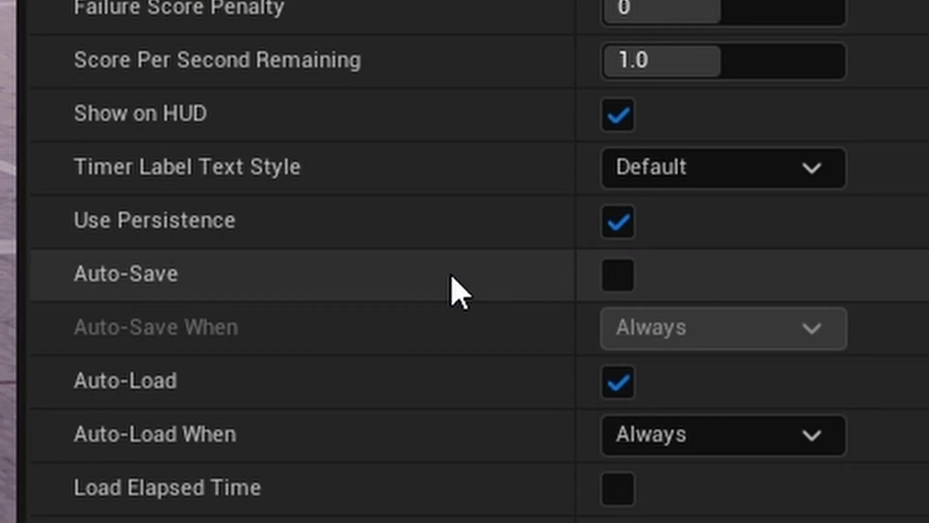
pyautogui.click(619, 275)
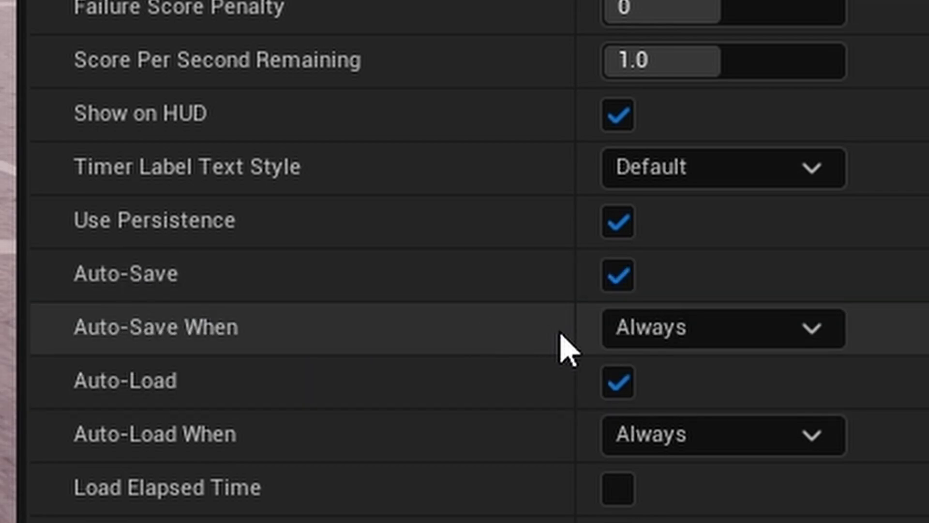
# Step: Try the timer's Auto-Save When choices, keeping Always
pyautogui.click(774, 329)
pyautogui.click(792, 369)
pyautogui.click(712, 338)
pyautogui.click(708, 404)
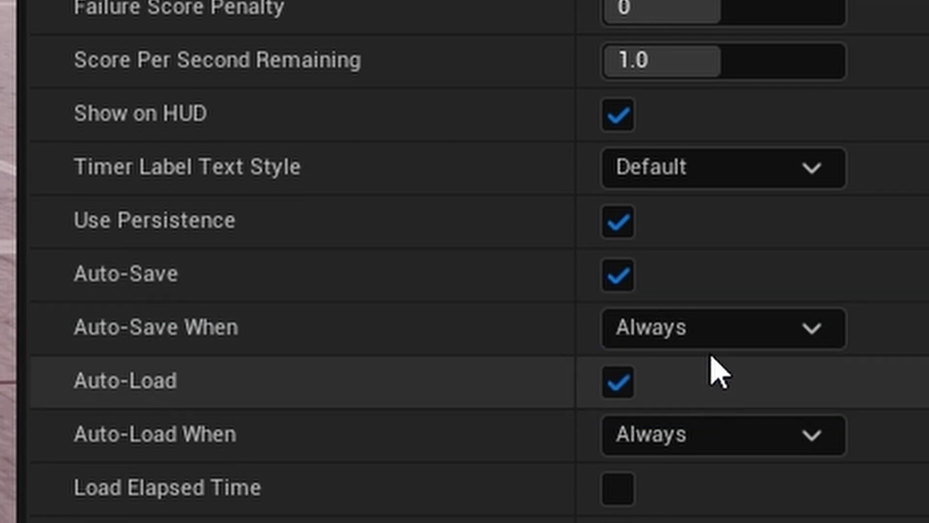
pyautogui.click(702, 342)
pyautogui.click(697, 367)
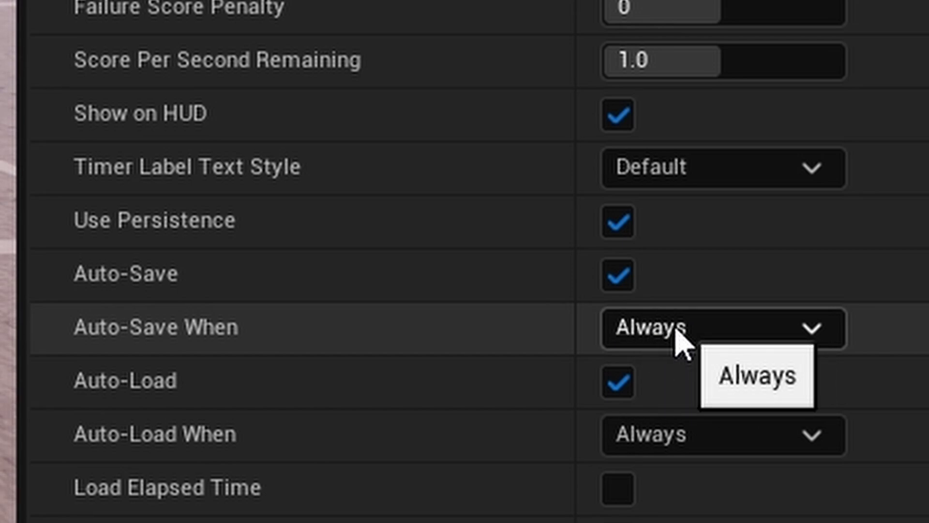
# Step: Try the Auto-Load toggle and the Join In Progress choice for Auto-Load When, keeping Auto-Load enabled and Always selected
pyautogui.scroll(-4, 484, 271)
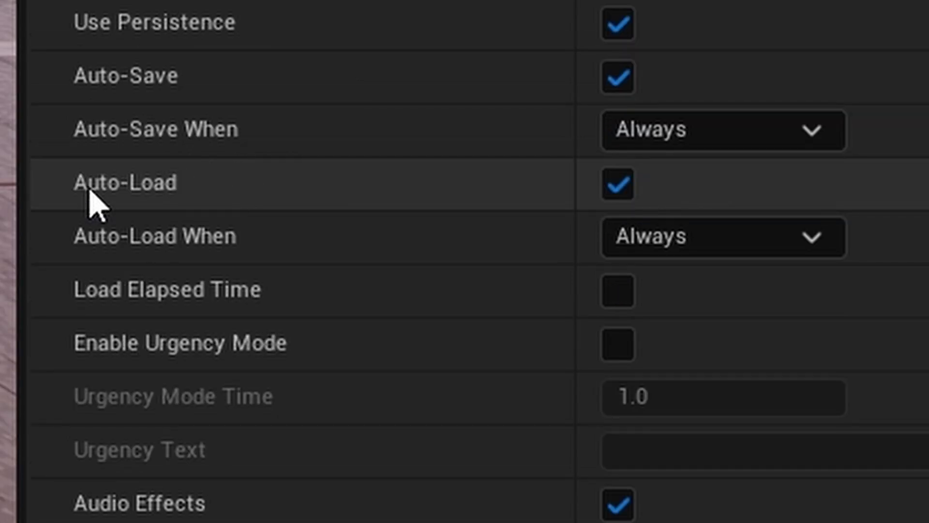
pyautogui.click(622, 188)
pyautogui.click(622, 188)
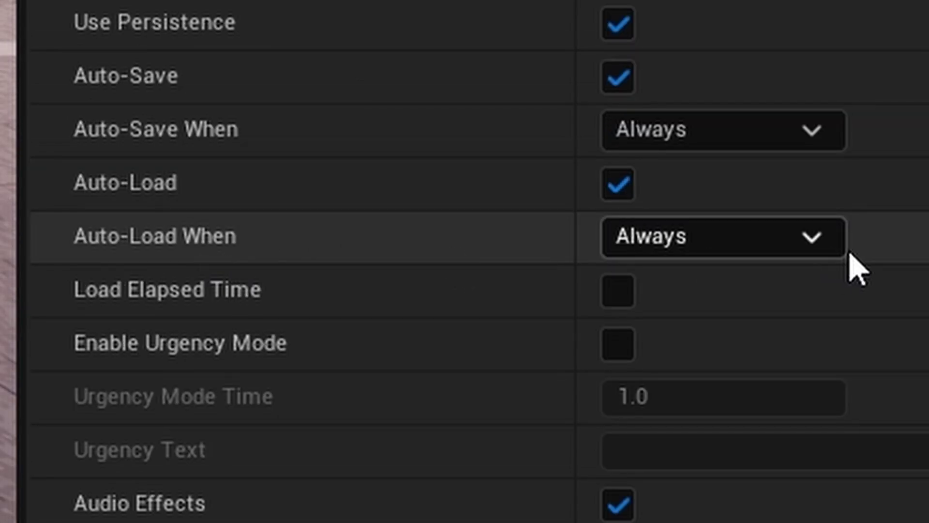
pyautogui.click(823, 242)
pyautogui.click(617, 283)
pyautogui.click(733, 236)
pyautogui.click(705, 268)
pyautogui.click(705, 240)
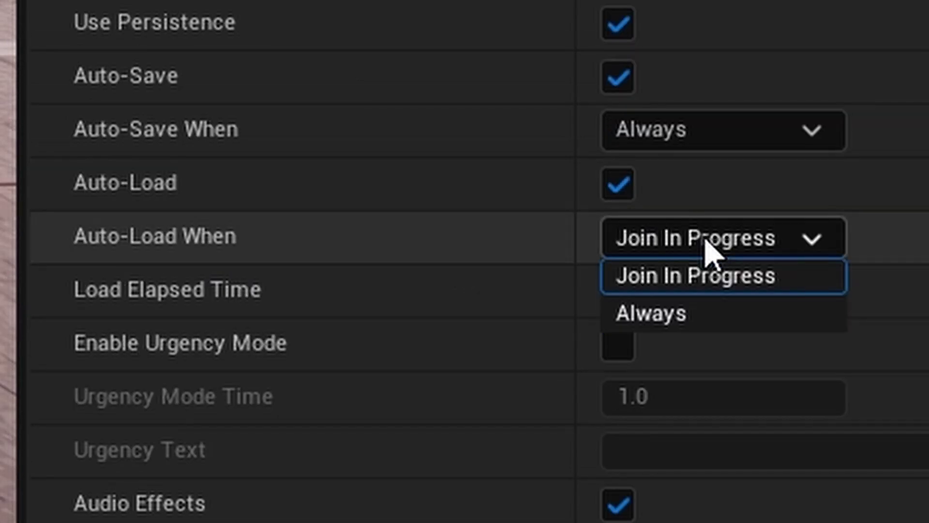
pyautogui.click(677, 312)
# Step: Enable Urgency Mode with an Urgency Mode Time of 5.0 and turn off the timer's Audio Effects
pyautogui.scroll(-4, 435, 290)
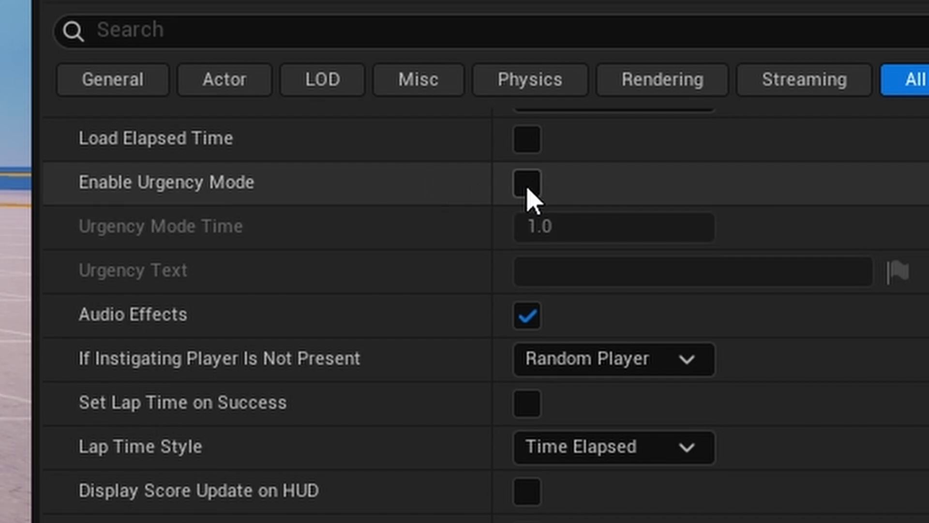
pyautogui.click(617, 344)
pyautogui.click(557, 227)
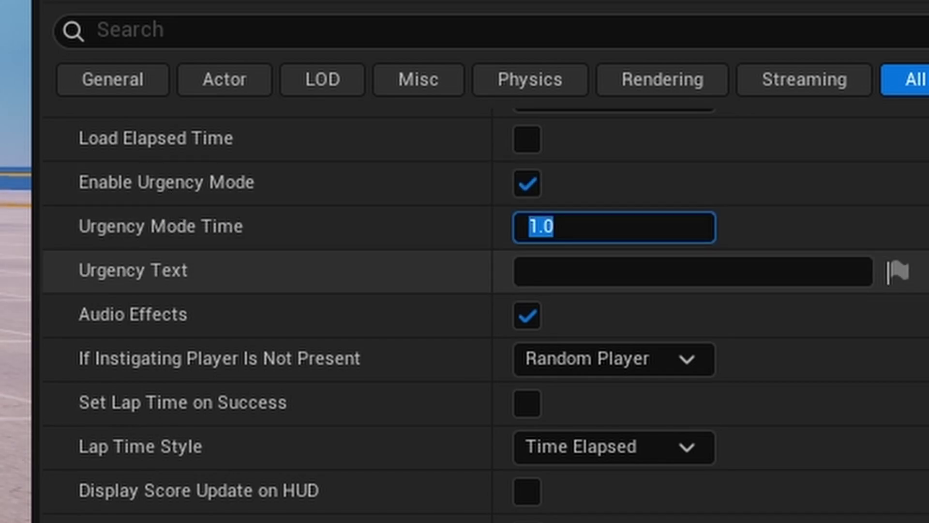
pyautogui.write('5')
pyautogui.press('Return')
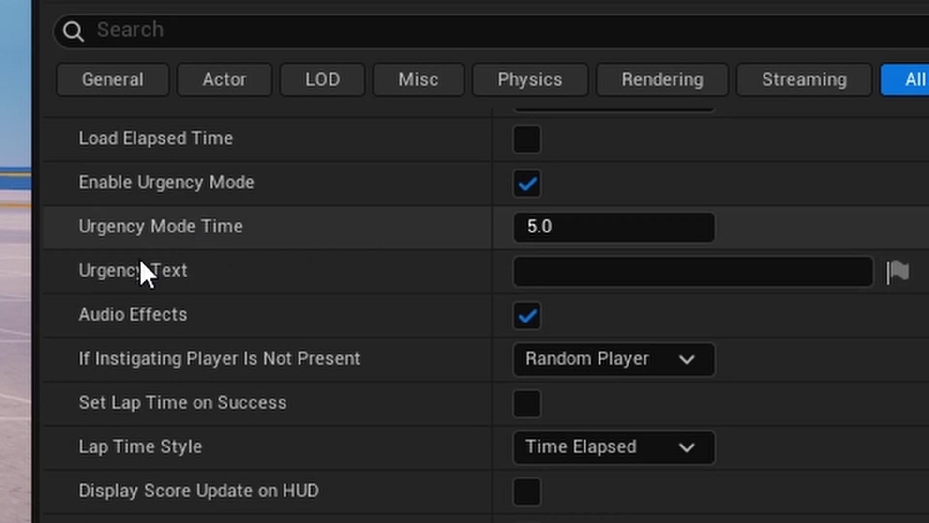
pyautogui.click(653, 281)
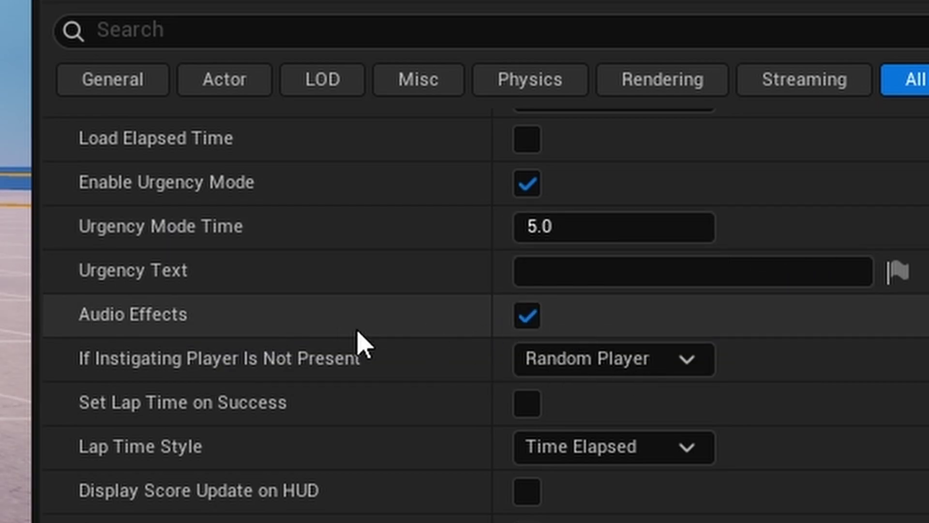
pyautogui.click(524, 324)
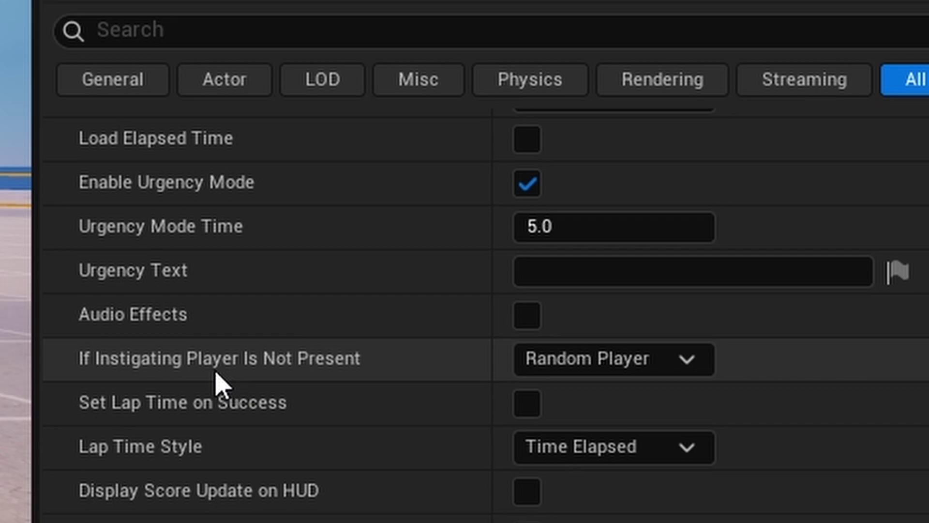
# Step: Try Empty Instigator for If Instigating Player Is Not Present, keeping Random Player
pyautogui.click(576, 364)
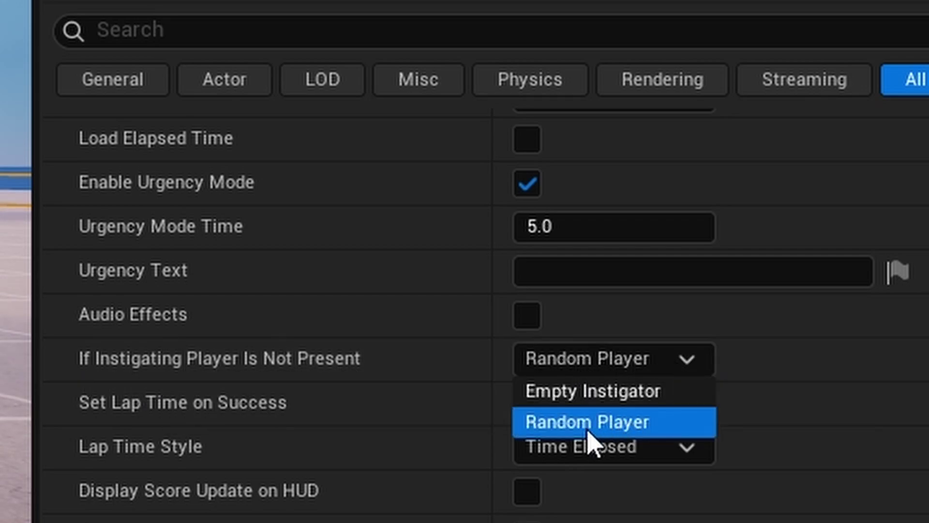
pyautogui.click(647, 390)
pyautogui.click(644, 361)
pyautogui.click(634, 426)
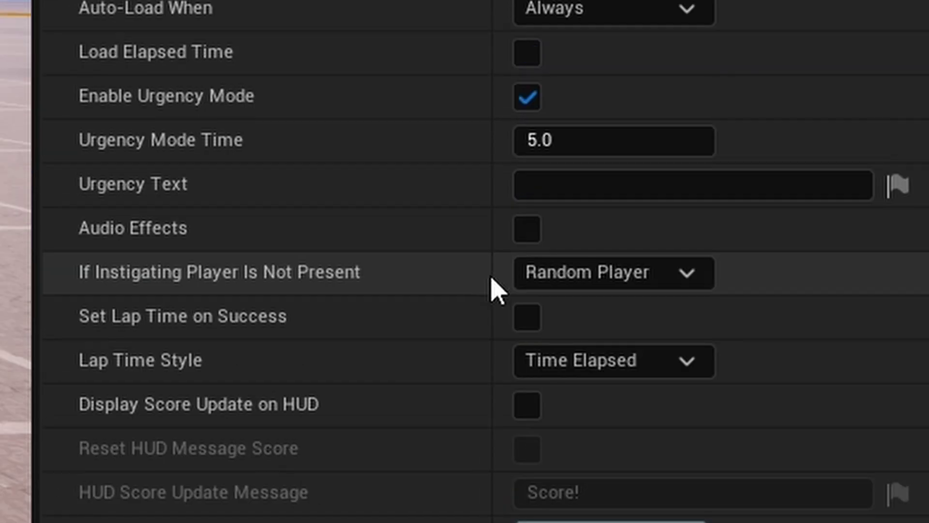
pyautogui.click(556, 222)
pyautogui.click(614, 250)
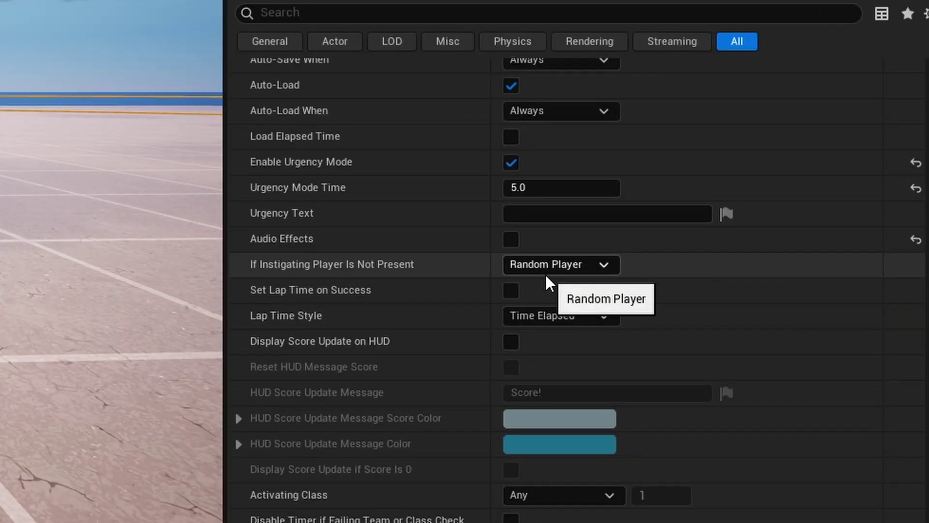
pyautogui.click(600, 269)
# Step: Enable Set Lap Time on Success and try Time Remaining as the Lap Time Style, keeping Time Elapsed
pyautogui.click(600, 270)
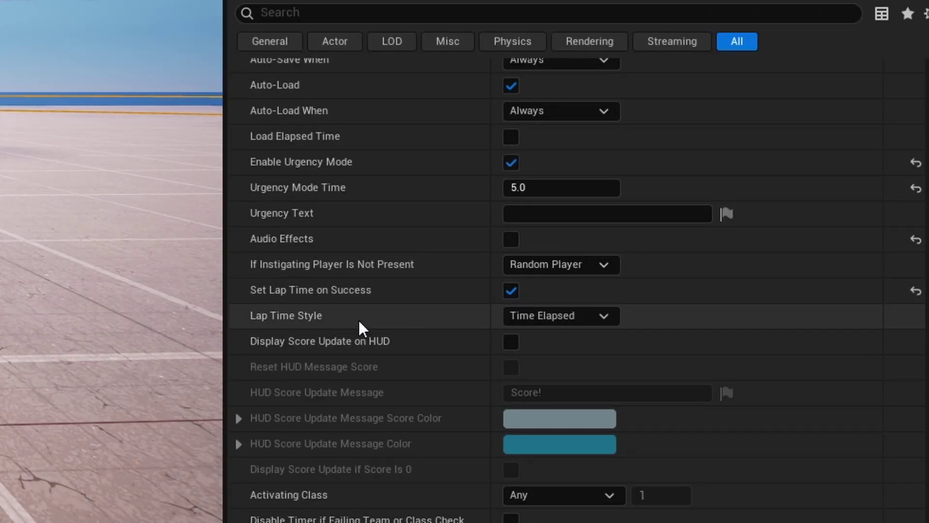
pyautogui.click(569, 317)
pyautogui.click(587, 351)
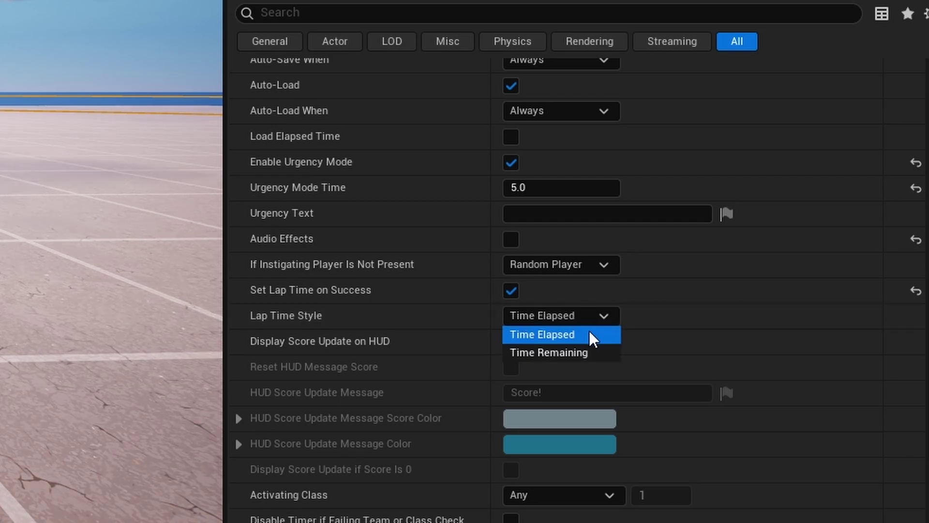
pyautogui.click(603, 354)
pyautogui.click(575, 320)
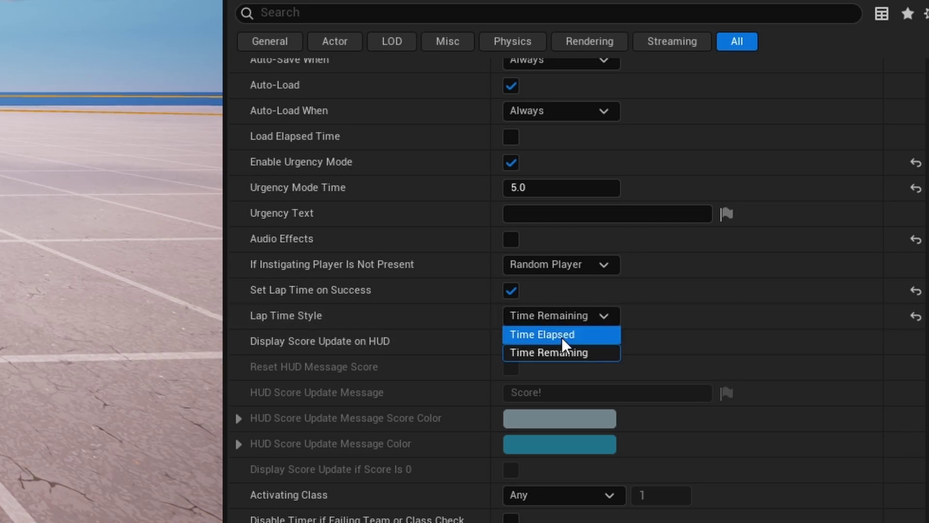
pyautogui.click(562, 337)
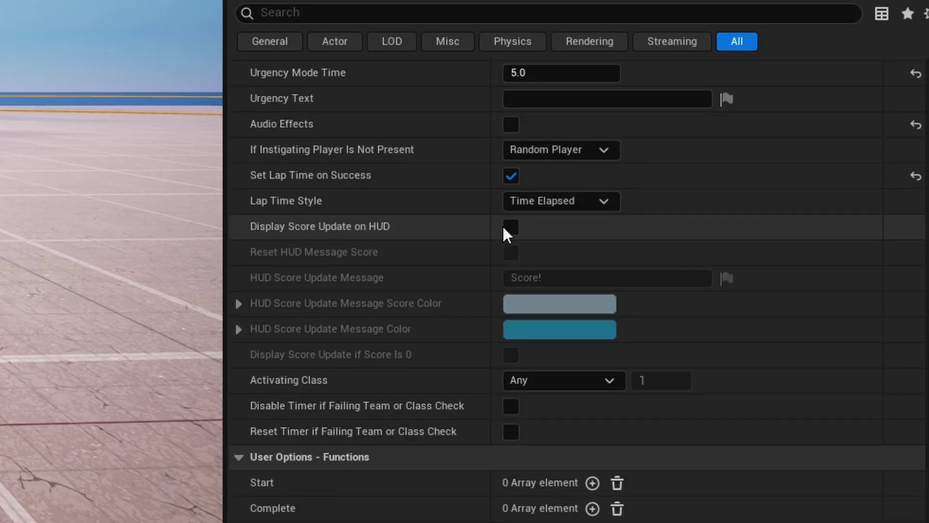
# Step: Try the Display Score Update on HUD toggle and the Class Slot, No Class and All choices for Activating Class, keeping Any
pyautogui.click(510, 226)
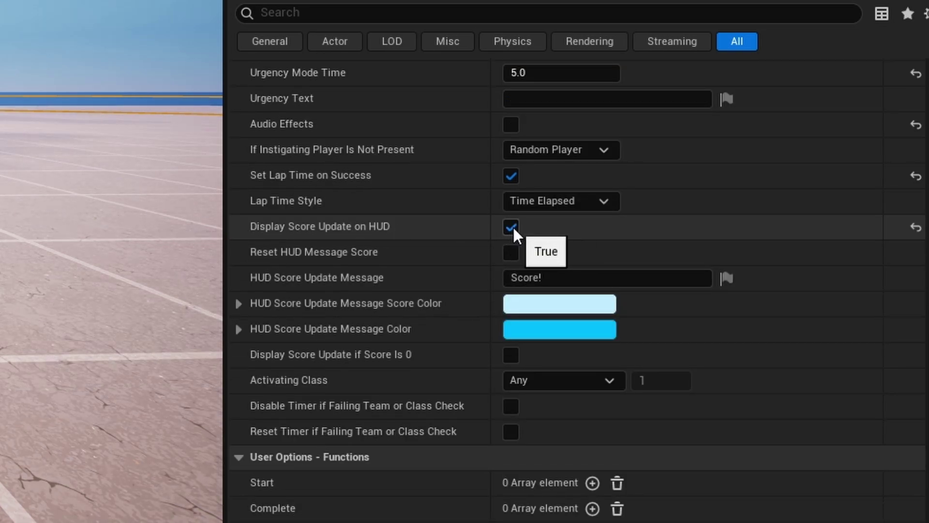
pyautogui.click(510, 226)
pyautogui.scroll(-3, 305, 279)
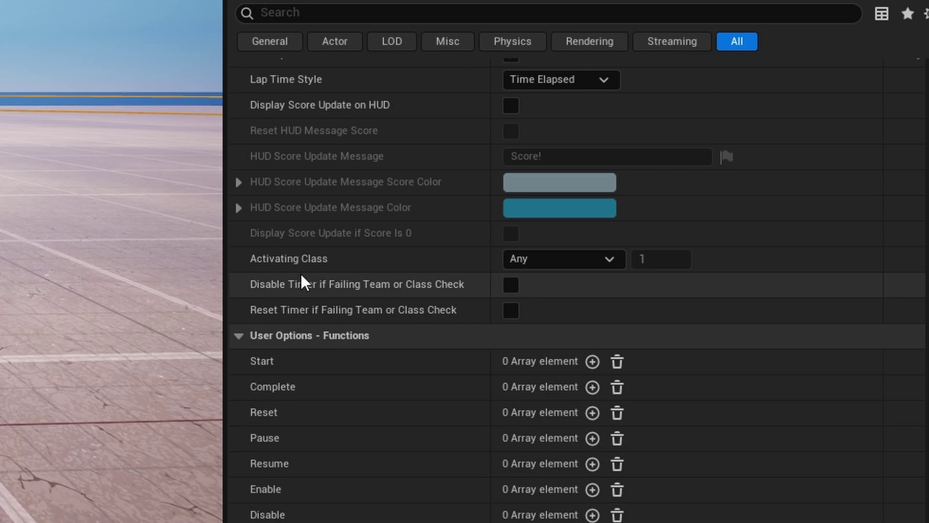
pyautogui.click(557, 261)
pyautogui.click(549, 314)
pyautogui.click(546, 258)
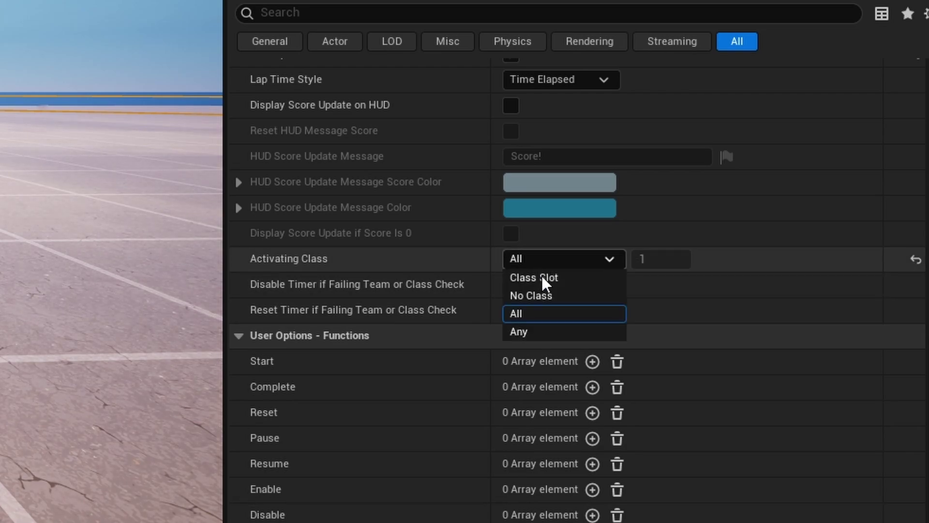
pyautogui.click(542, 332)
pyautogui.click(532, 260)
pyautogui.click(535, 276)
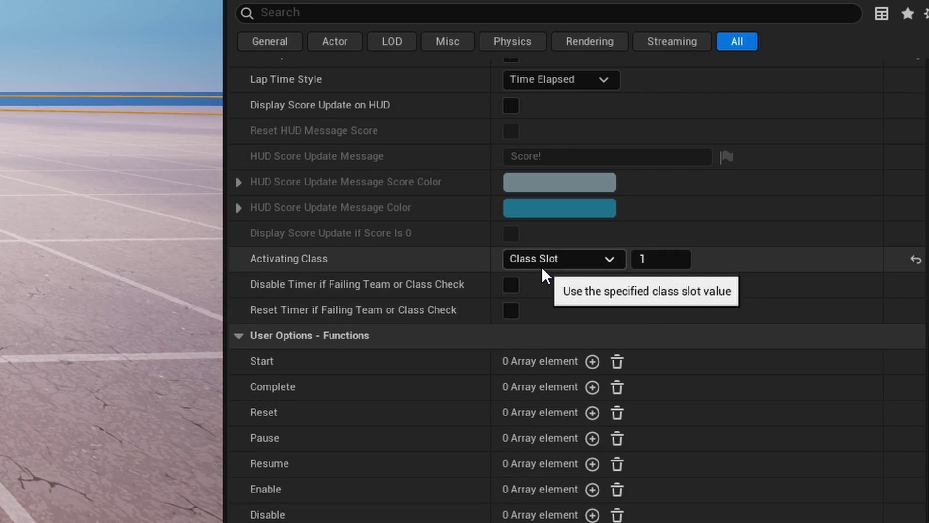
pyautogui.click(541, 264)
pyautogui.click(545, 290)
pyautogui.click(544, 261)
pyautogui.click(546, 314)
pyautogui.click(556, 260)
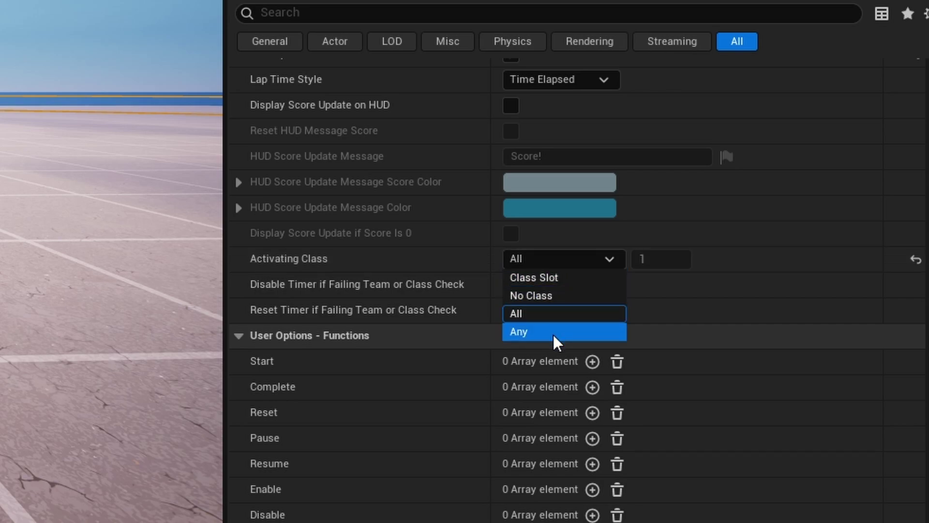
pyautogui.click(556, 332)
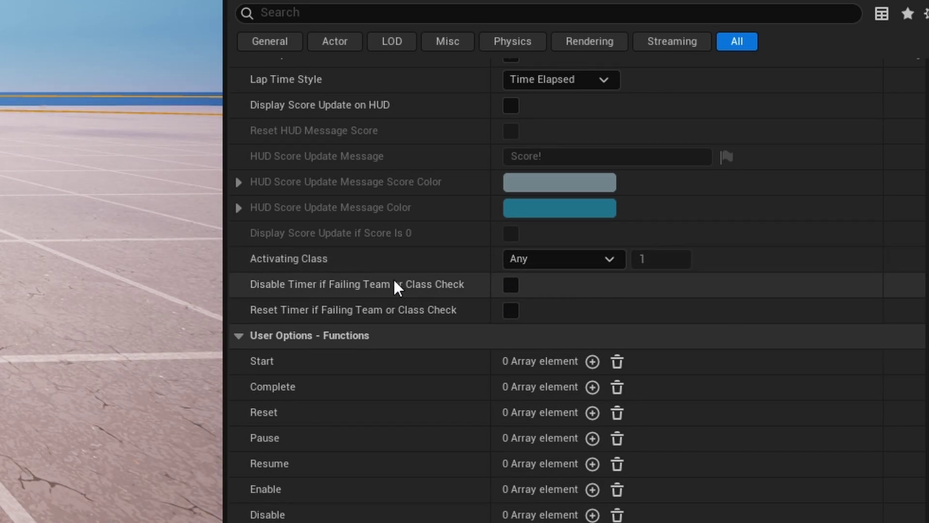
# Step: Try the options to disable or reset the timer on a failing team or class check, leaving both off
pyautogui.click(511, 285)
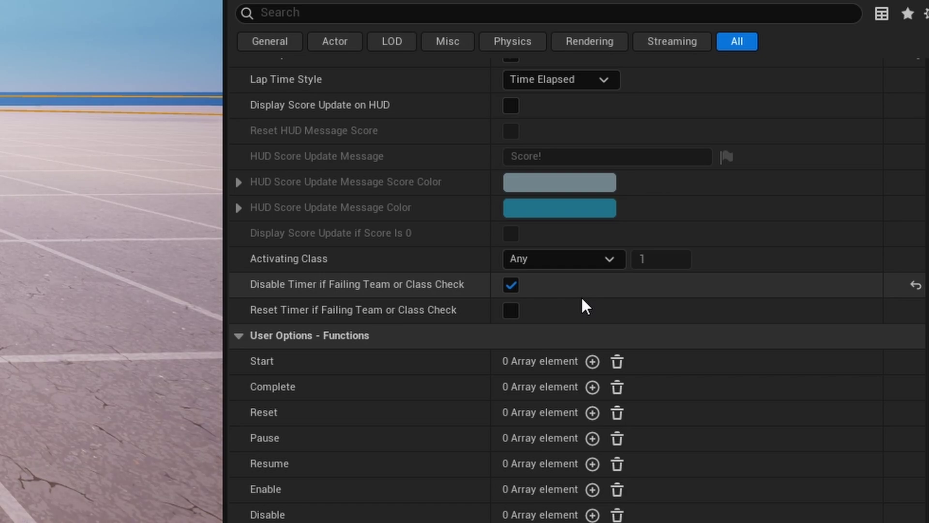
pyautogui.click(512, 314)
pyautogui.click(510, 307)
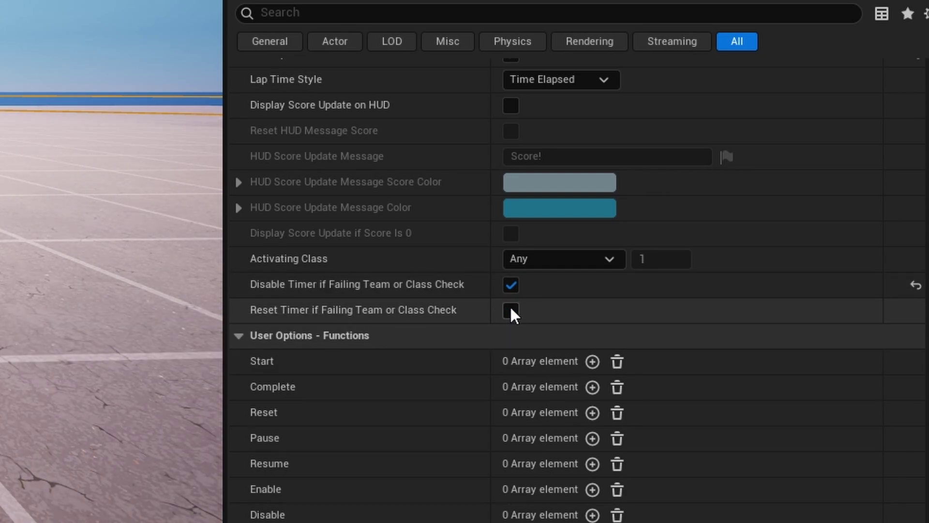
pyautogui.click(511, 286)
# Step: Examine the timer's available functions and events in the User Options
pyautogui.scroll(-3, 440, 299)
pyautogui.scroll(-2, 444, 308)
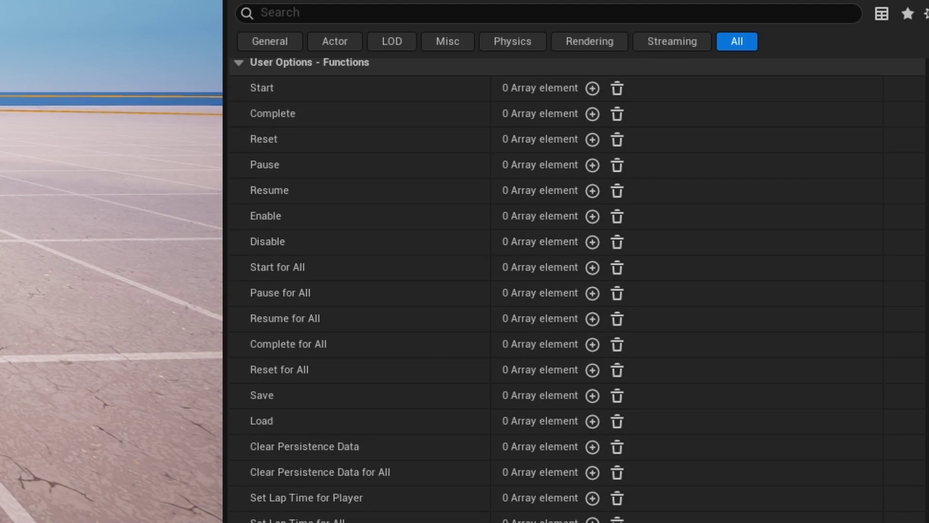
pyautogui.scroll(-5, 308, 377)
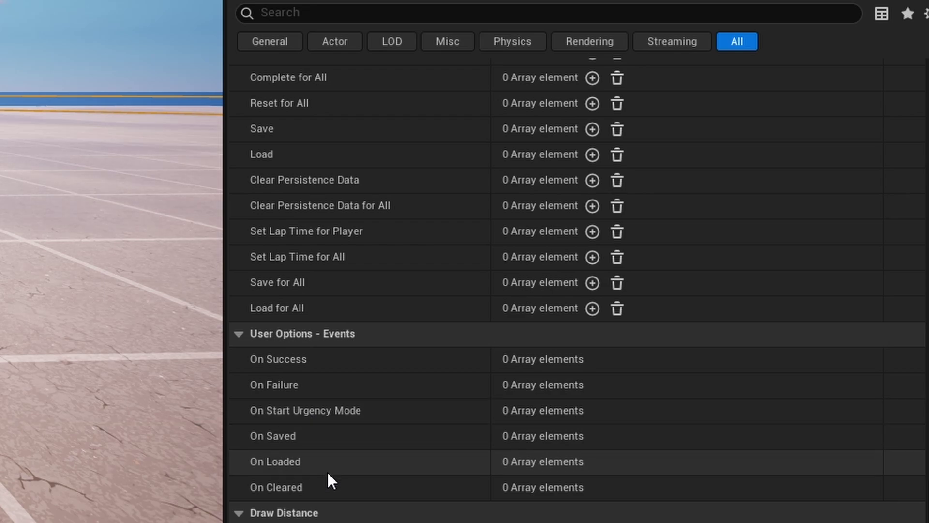
pyautogui.scroll(10, 414, 426)
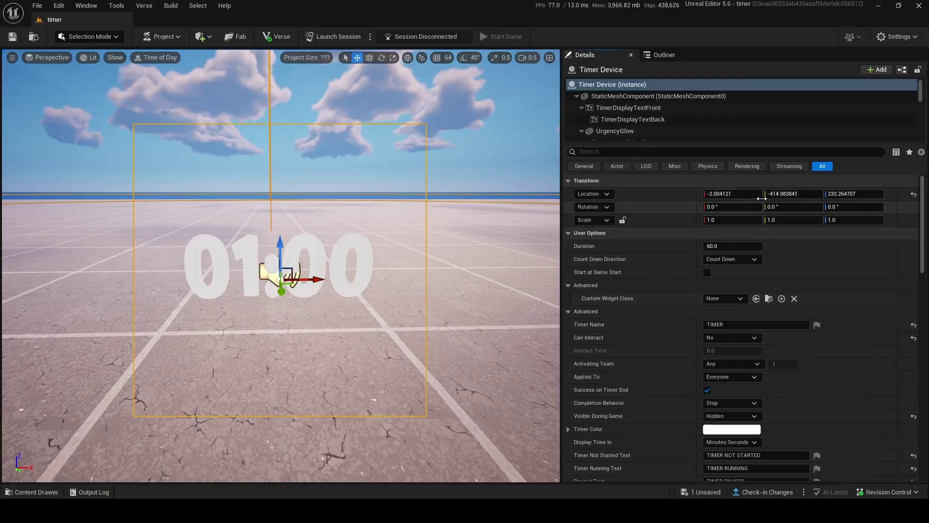
pyautogui.moveTo(416, 218); pyautogui.dragTo(405, 213, button='right')
pyautogui.press('s')
pyautogui.press('w')
pyautogui.press('d')
pyautogui.press('s')
pyautogui.press('w')
pyautogui.press('a')
# Step: Create a Widget Blueprint in the timer Content folder with User Widget as its parent class
pyautogui.click(48, 488)
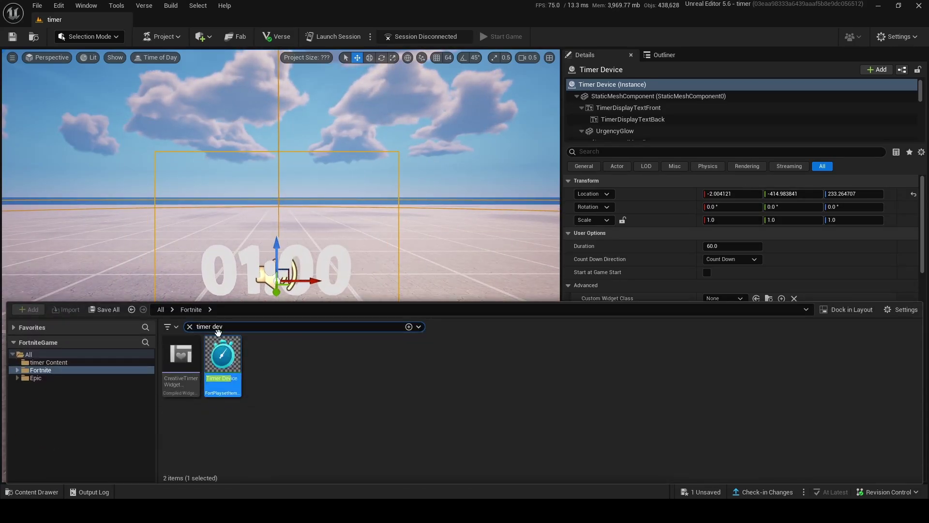
pyautogui.click(189, 327)
pyautogui.rightClick(309, 361)
pyautogui.moveTo(332, 475)
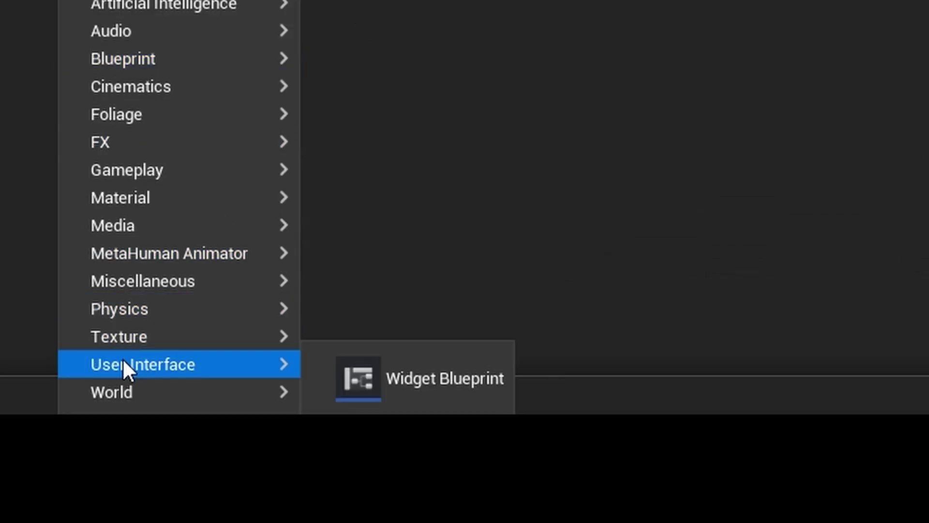
pyautogui.click(407, 372)
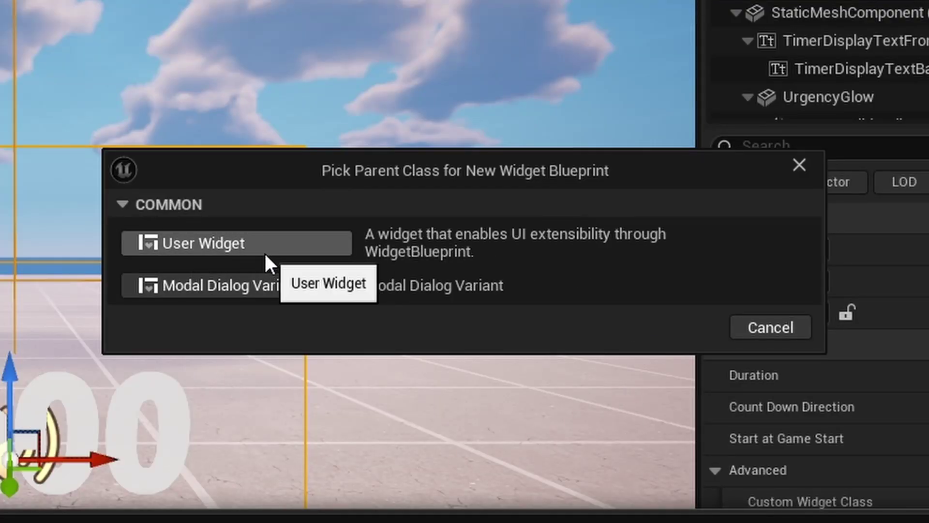
pyautogui.click(265, 254)
# Step: Name the new Widget Blueprint TIMERhud and open it for editing
pyautogui.press('BackSpace')
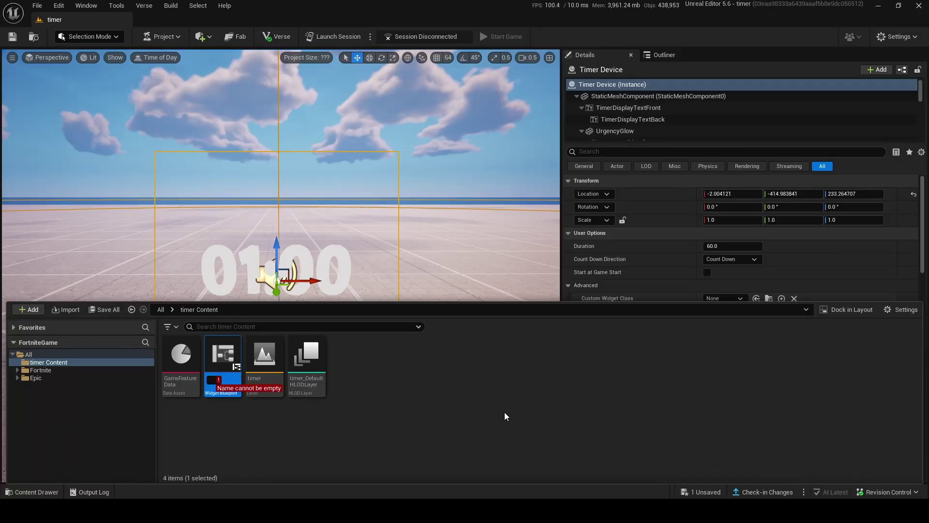
pyautogui.write('TIMER')
pyautogui.press('capslock')
pyautogui.write('hud')
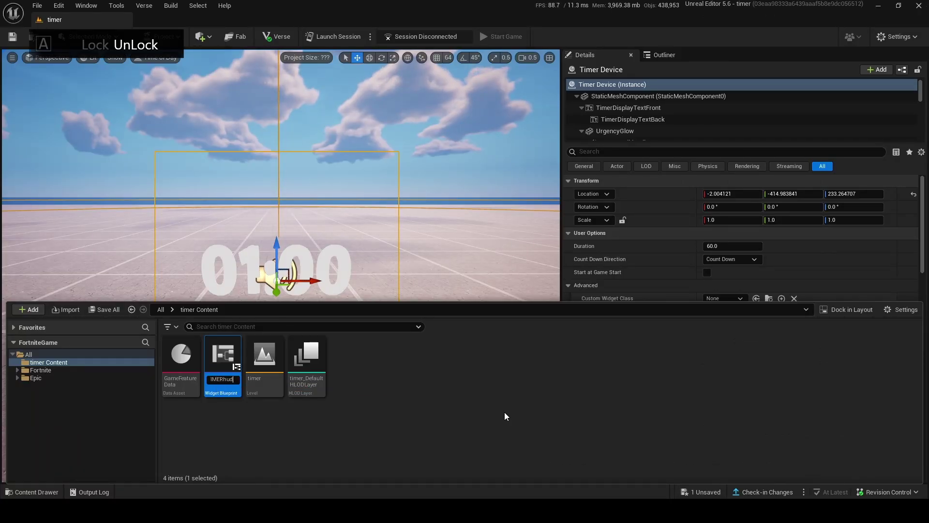
pyautogui.press('Return')
pyautogui.doubleClick(298, 371)
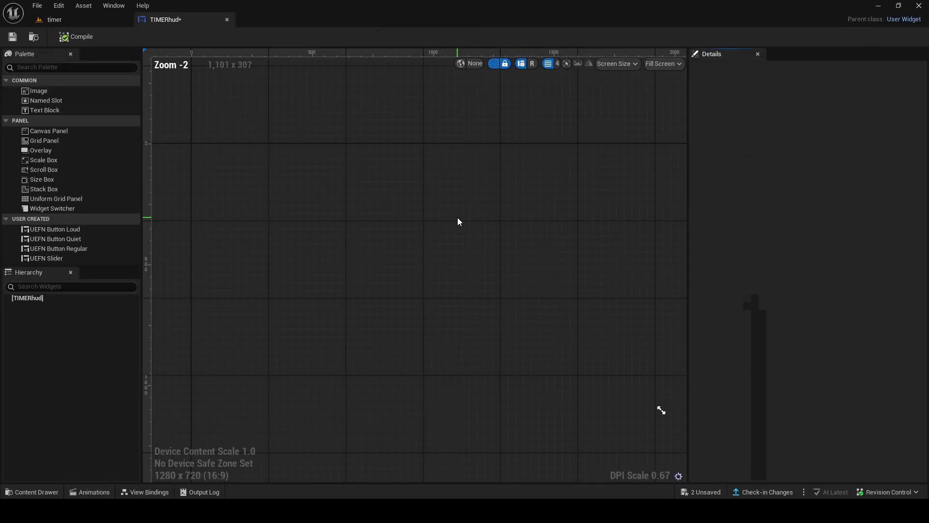
pyautogui.scroll(-2, 467, 226)
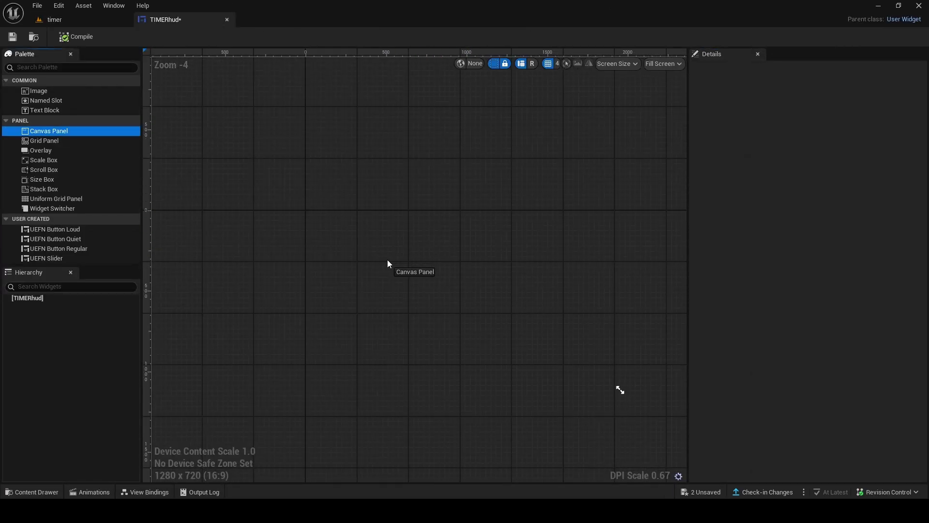
# Step: Place a Canvas Panel as the root of the TIMERhud widget
pyautogui.moveTo(387, 262); pyautogui.dragTo(400, 261)
pyautogui.scroll(2, 469, 283)
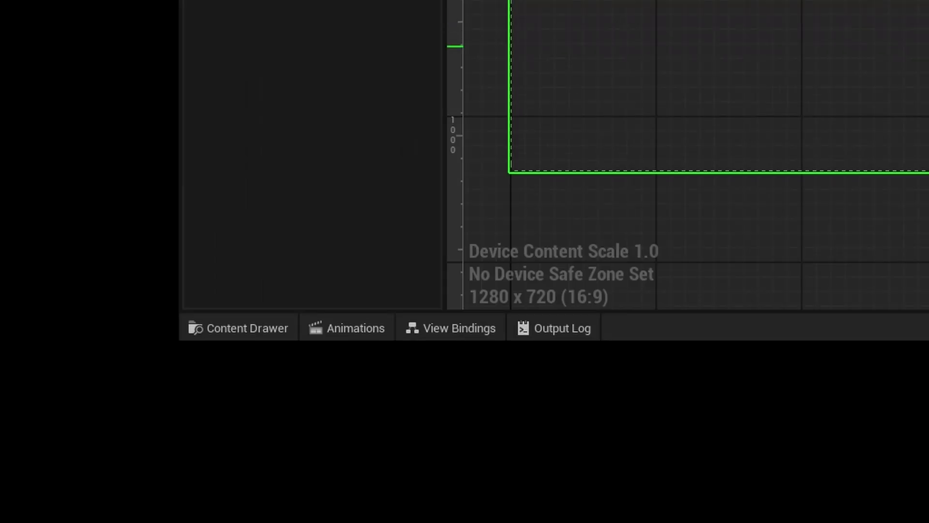
# Step: Add the Device - Timer View Model to the widget's viewmodels and compile the widget
pyautogui.click(444, 325)
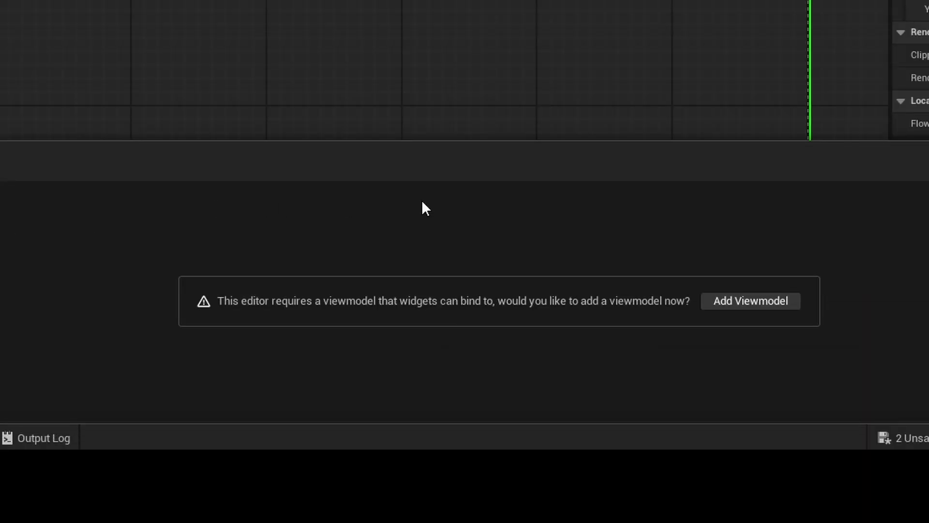
pyautogui.click(741, 300)
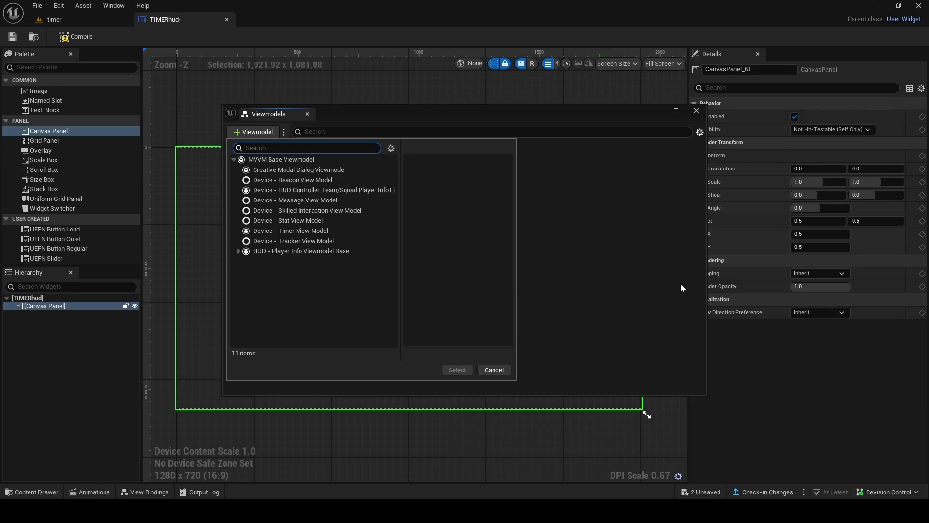
pyautogui.click(318, 231)
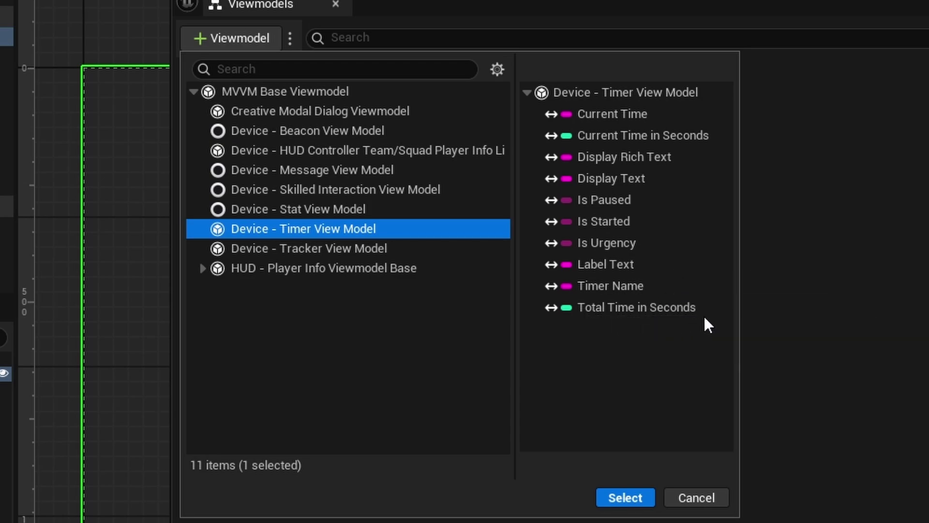
pyautogui.click(634, 499)
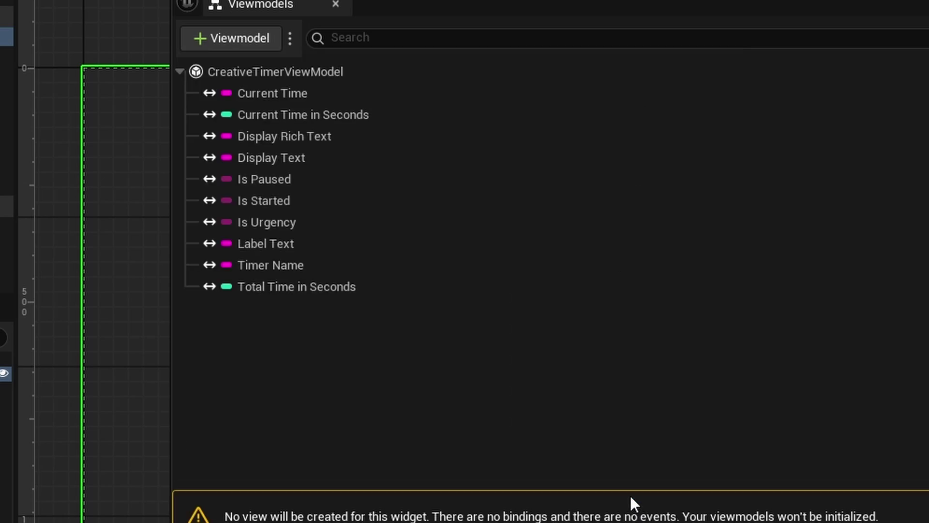
pyautogui.click(679, 379)
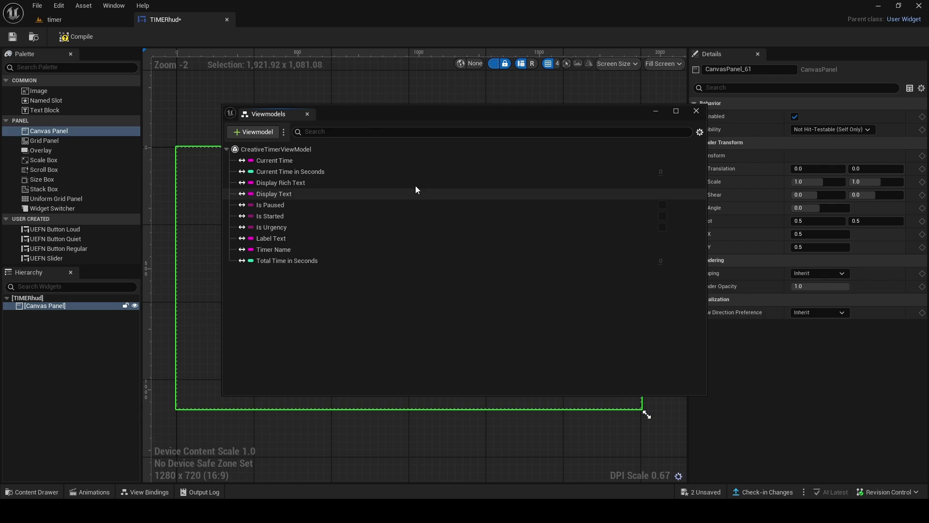
pyautogui.click(696, 111)
pyautogui.moveTo(393, 201); pyautogui.dragTo(413, 191, button='right')
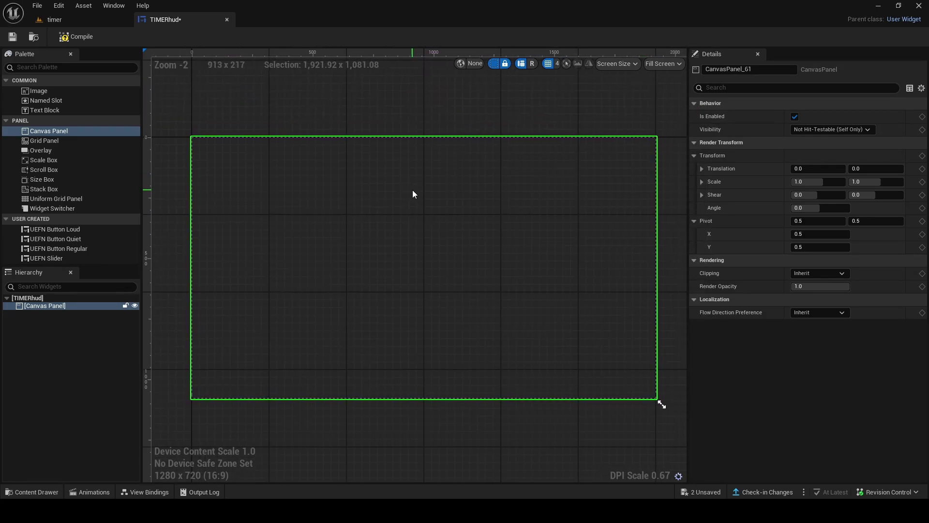
pyautogui.click(88, 41)
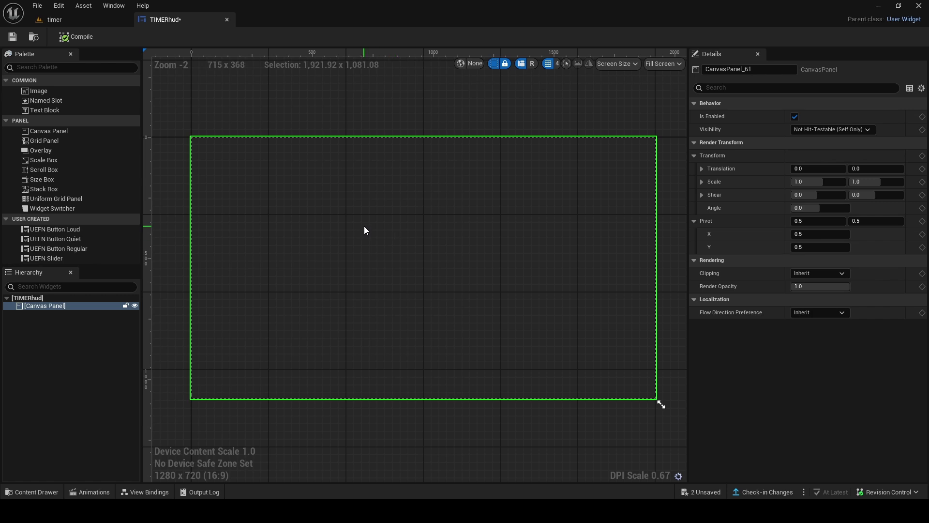
# Step: Add a Text Block to the upper middle of the Canvas Panel and set its font size to 72
pyautogui.moveTo(45, 110); pyautogui.dragTo(433, 219)
pyautogui.scroll(7, 433, 218)
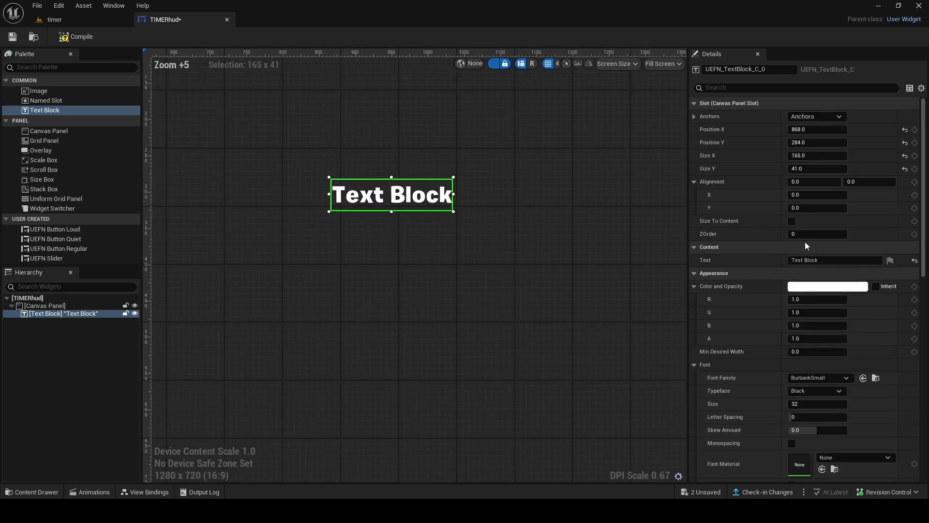
pyautogui.click(818, 403)
pyautogui.write('96')
pyautogui.press('Return')
pyautogui.write('72')
pyautogui.press('Return')
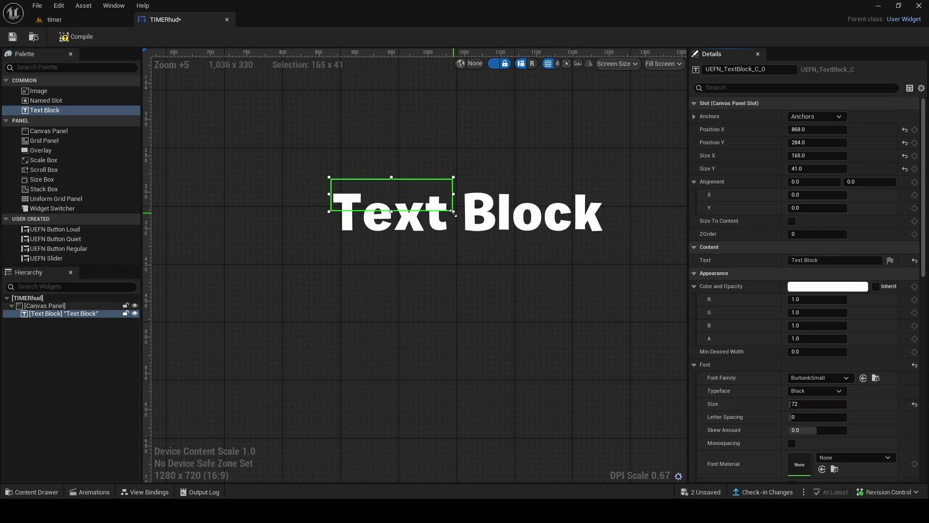
# Step: Enlarge the text block to about 385 x 87 and move it to about X 768, Y 272 on the canvas
pyautogui.scroll(-8, 599, 246)
pyautogui.moveTo(249, 132); pyautogui.dragTo(433, 191)
pyautogui.moveTo(474, 191); pyautogui.dragTo(251, 129)
pyautogui.click(451, 193)
pyautogui.moveTo(474, 210); pyautogui.dragTo(445, 201, button='right')
pyautogui.click(451, 196)
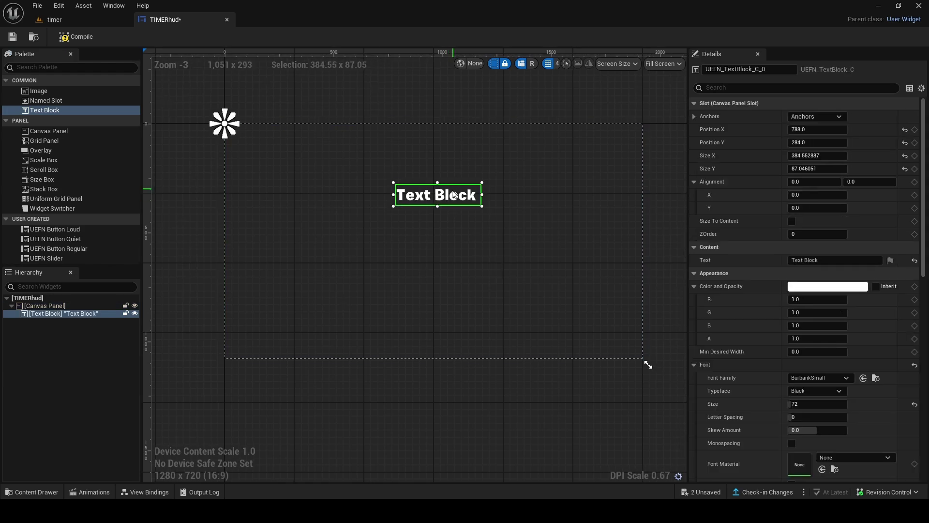
pyautogui.moveTo(453, 196); pyautogui.dragTo(448, 195)
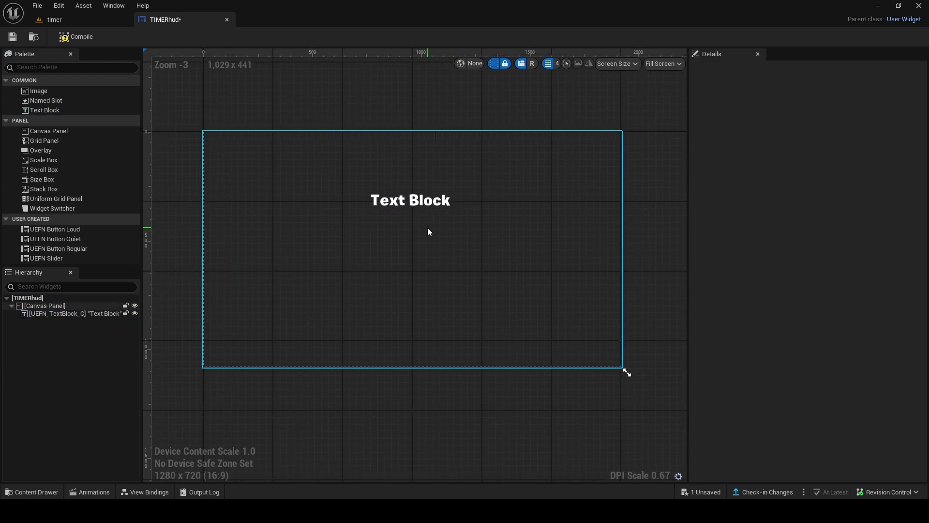
# Step: Rename the text block as timer
pyautogui.click(428, 232)
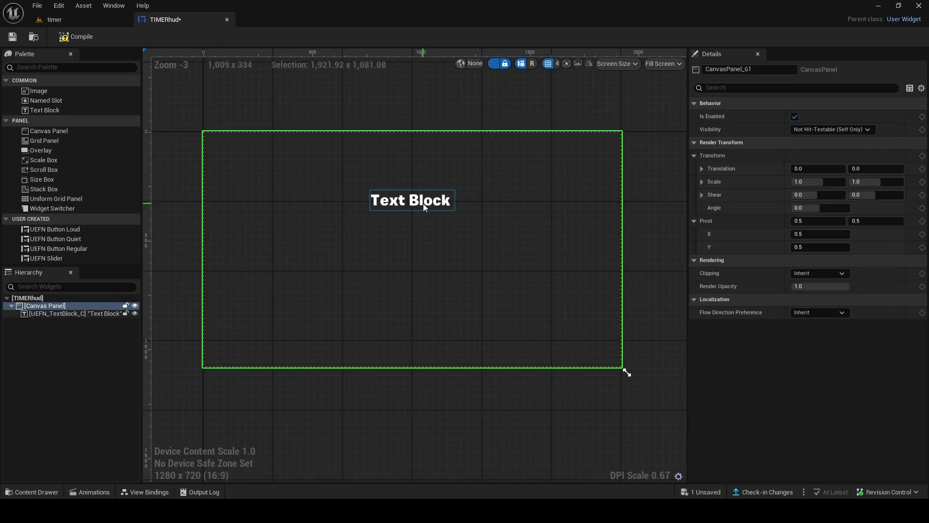
pyautogui.click(423, 203)
pyautogui.click(149, 492)
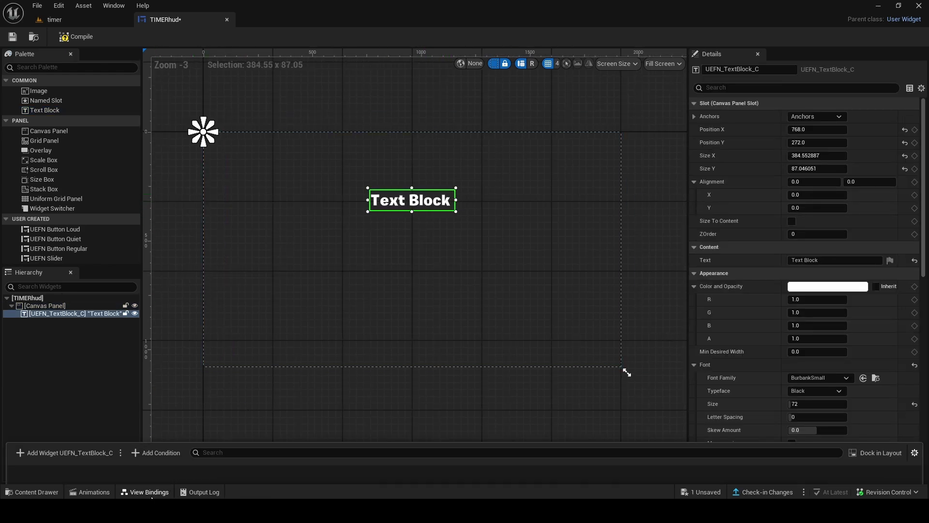
pyautogui.click(765, 69)
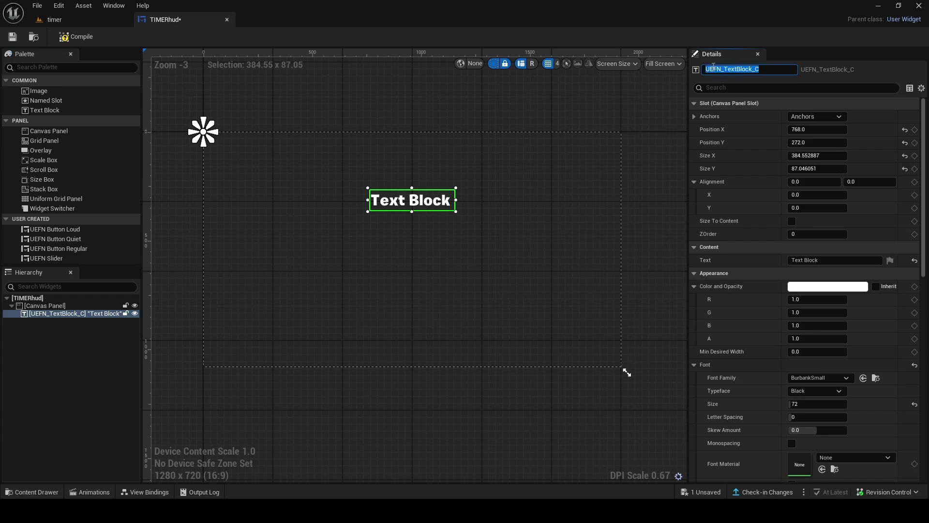
pyautogui.write('timer')
# Step: Bind the timer text block's Text property to Current Time of CreativeTimerViewModel and compile the widget
pyautogui.click(149, 492)
pyautogui.click(47, 333)
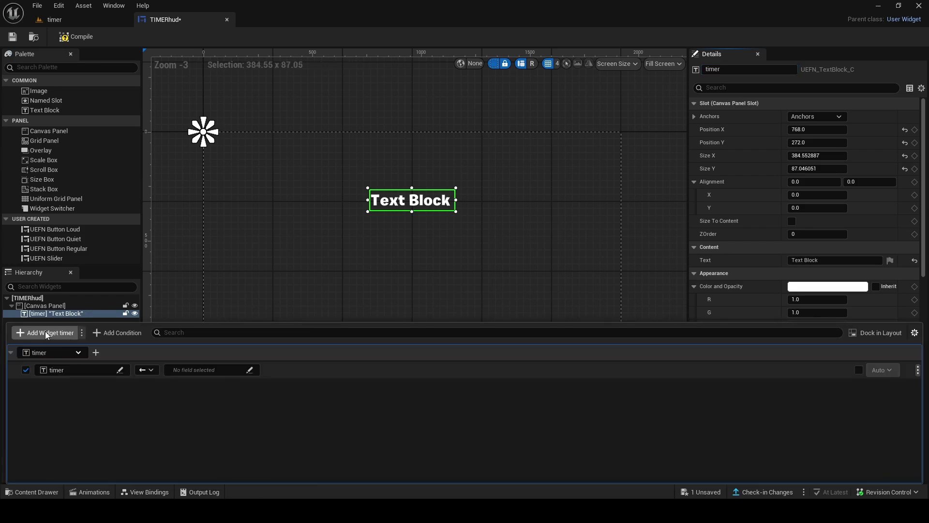
pyautogui.click(59, 371)
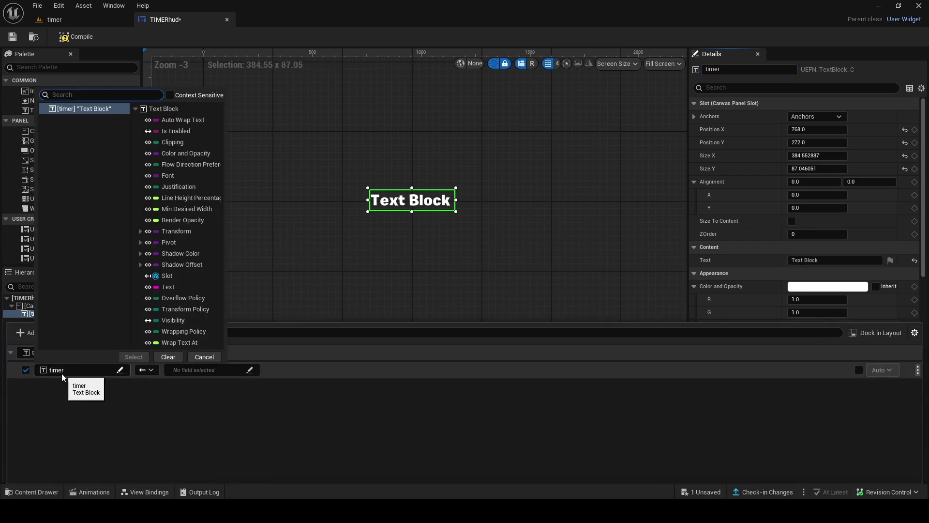
pyautogui.click(168, 287)
pyautogui.click(133, 357)
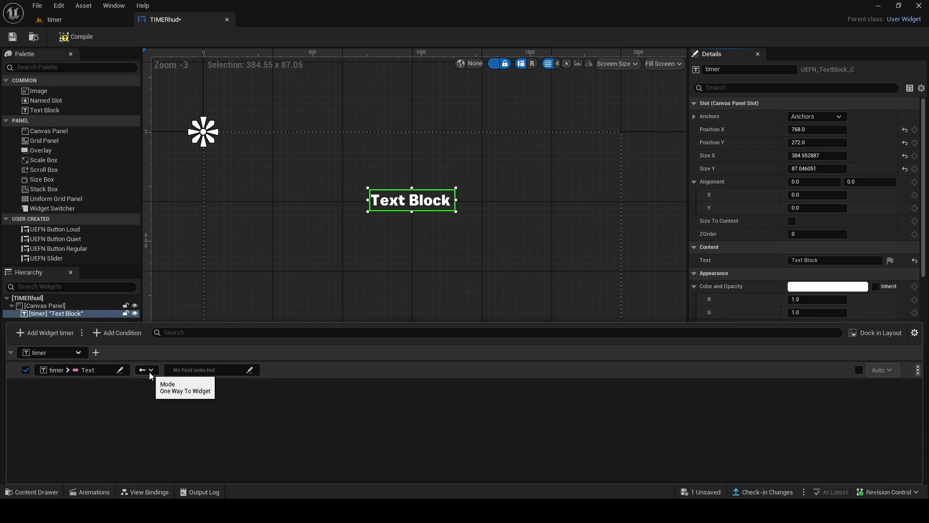
pyautogui.click(190, 370)
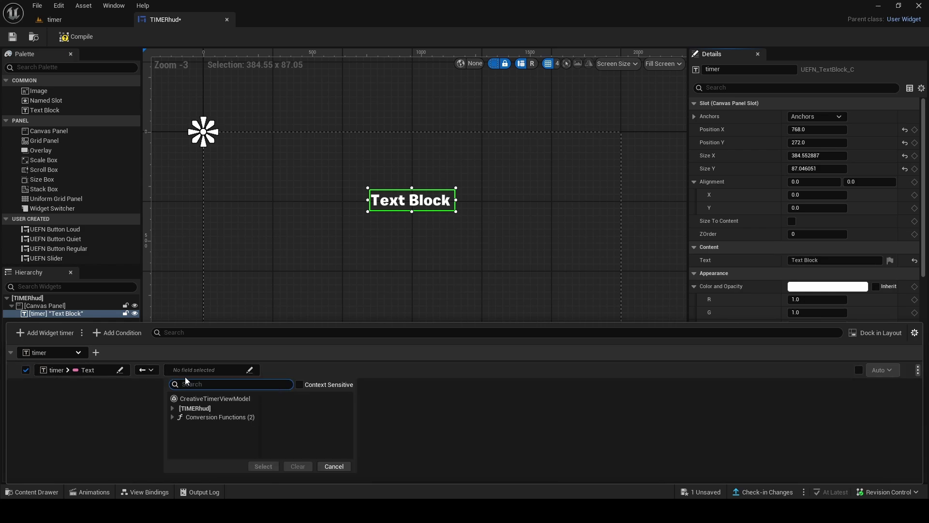
pyautogui.click(190, 398)
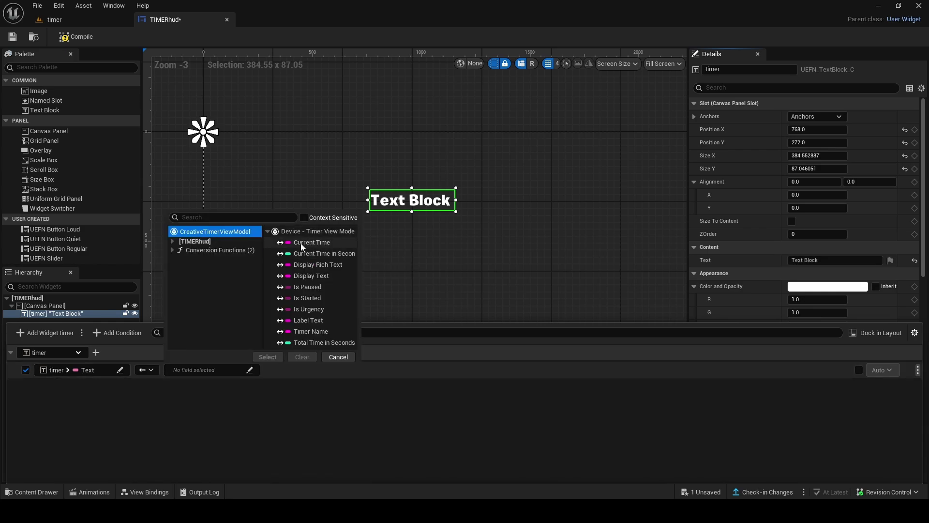
pyautogui.doubleClick(305, 242)
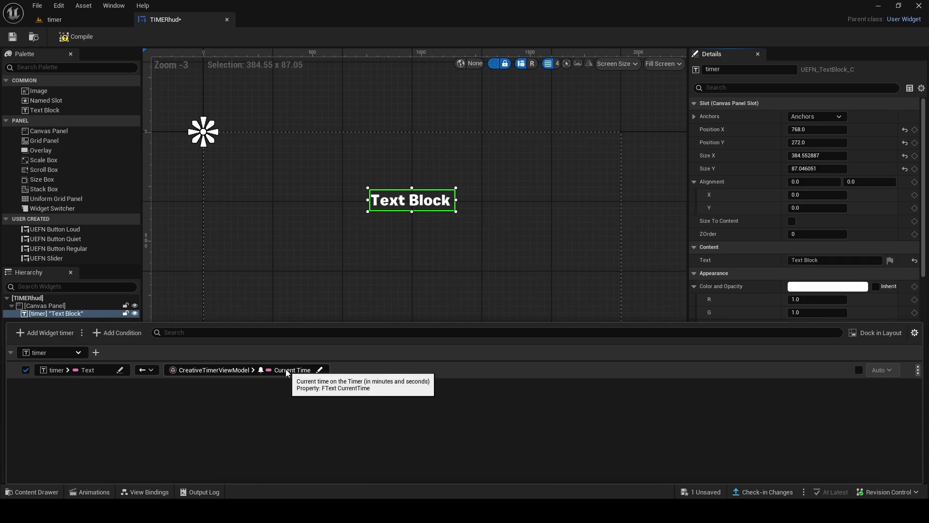
pyautogui.click(78, 37)
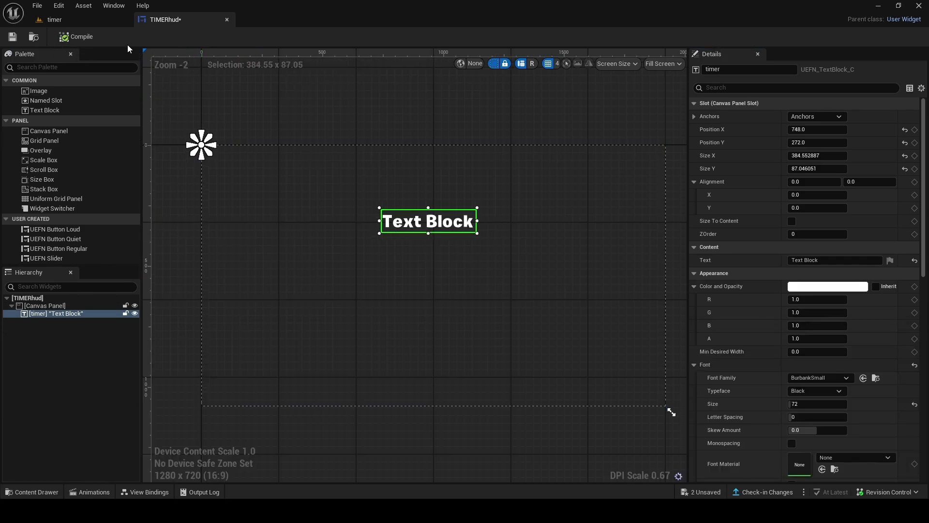
# Step: Return to the timer level, enable Start at Game Start on the Timer Device and open its Custom Widget Class choices
pyautogui.click(82, 21)
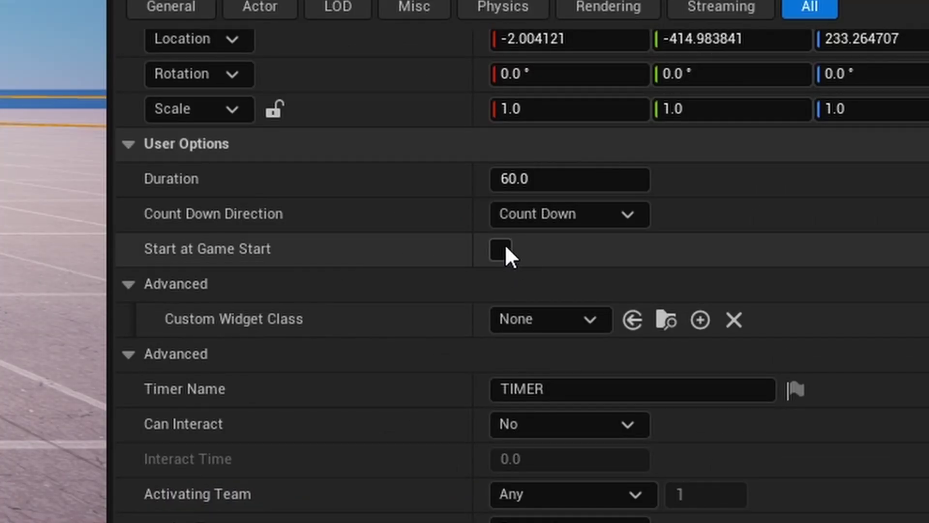
pyautogui.click(504, 244)
pyautogui.click(545, 318)
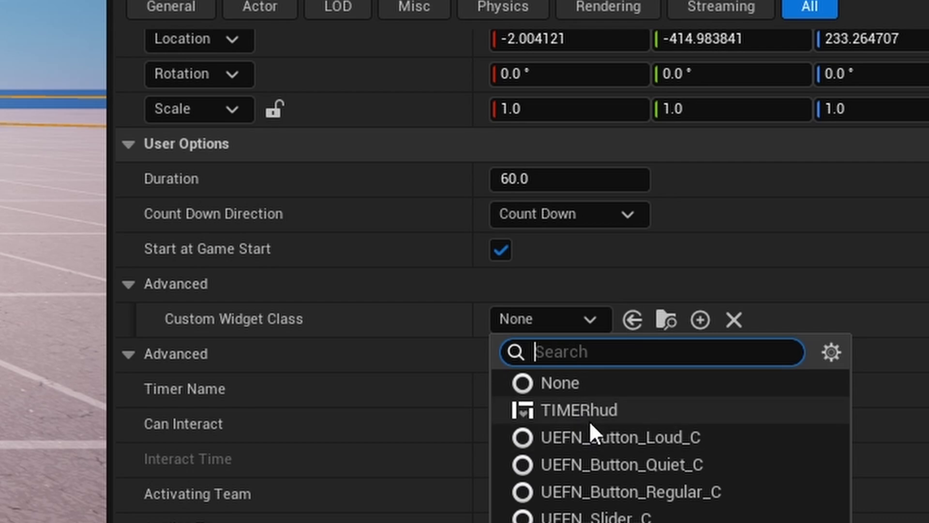